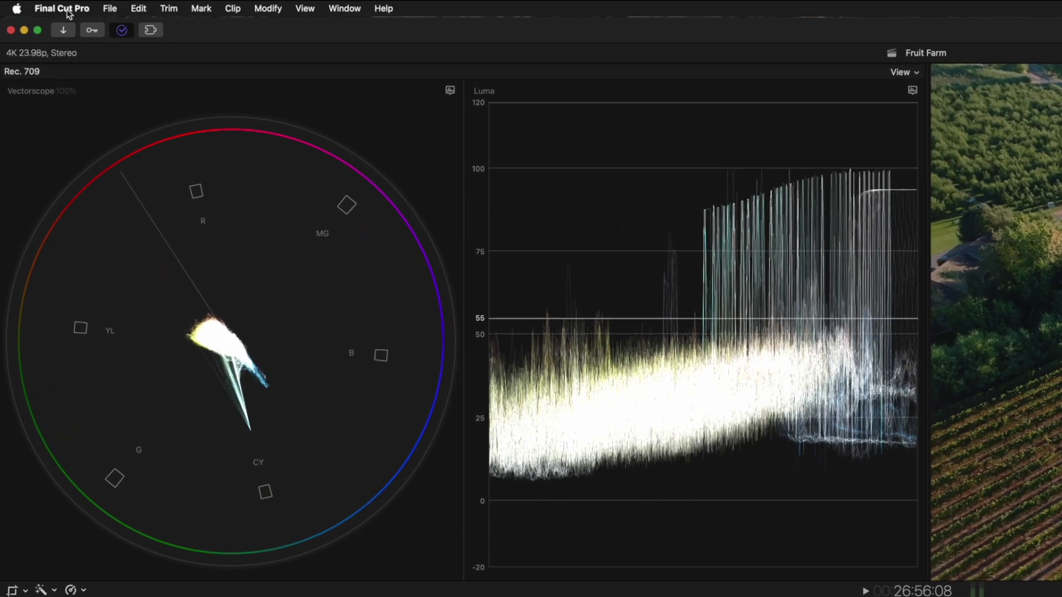
Open the Command Editor from the Final Cut Pro menu to look up keyboard commands
click(68, 11)
mouse_move(109, 71)
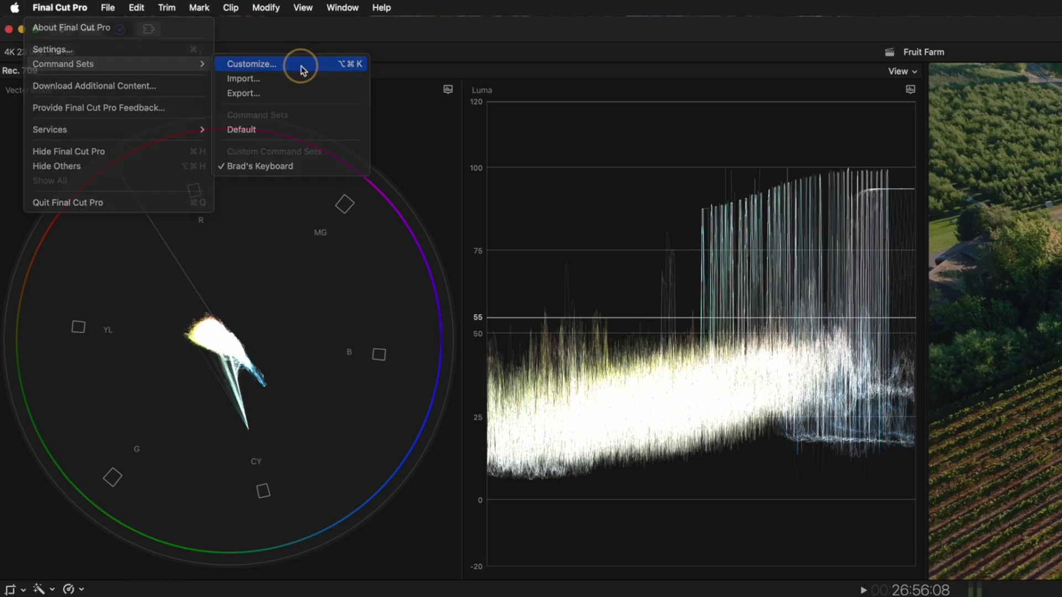
click(301, 66)
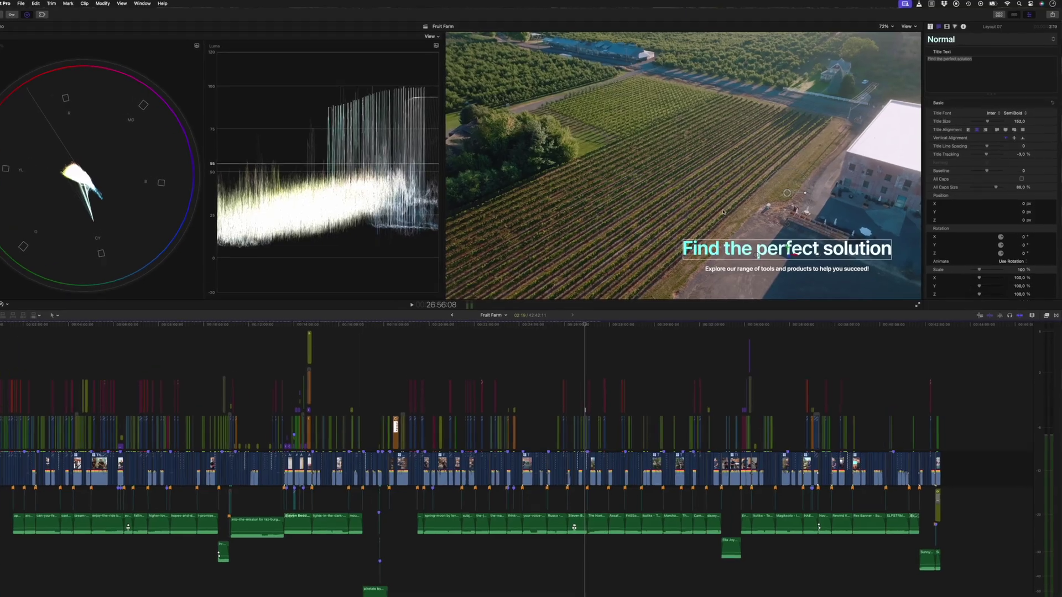
With the horizon guide on, drag the 'Find the perfect solution' title up to frame centre, then hide the guide
click(916, 27)
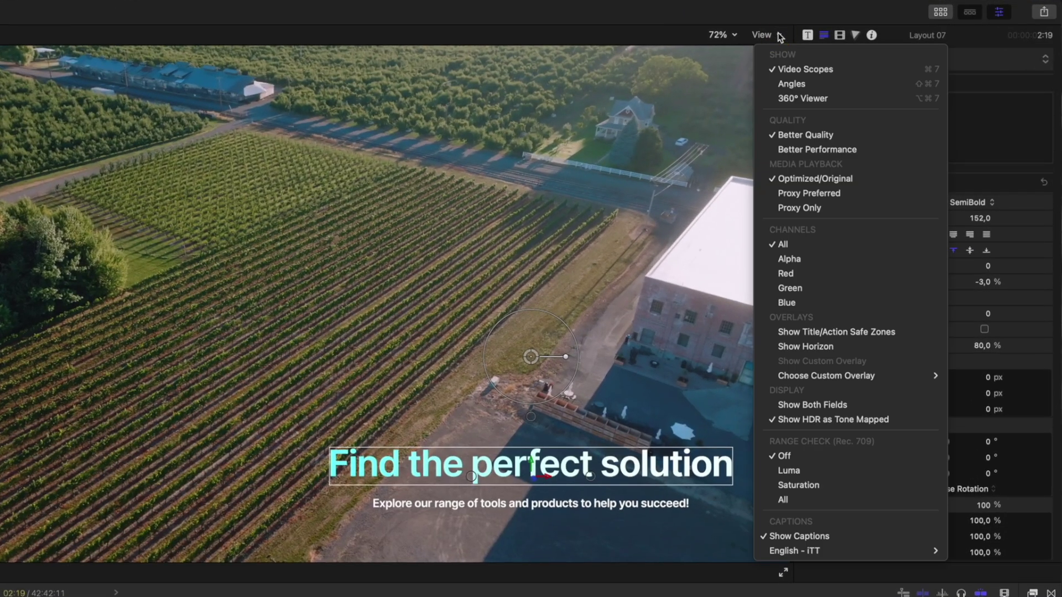
click(874, 346)
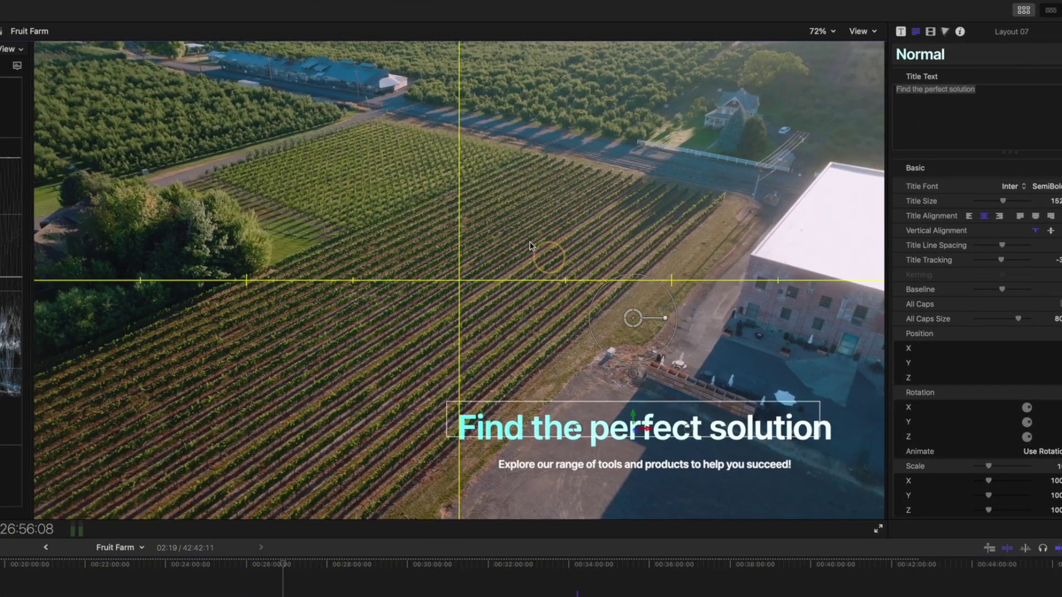
drag(633, 318, 457, 159)
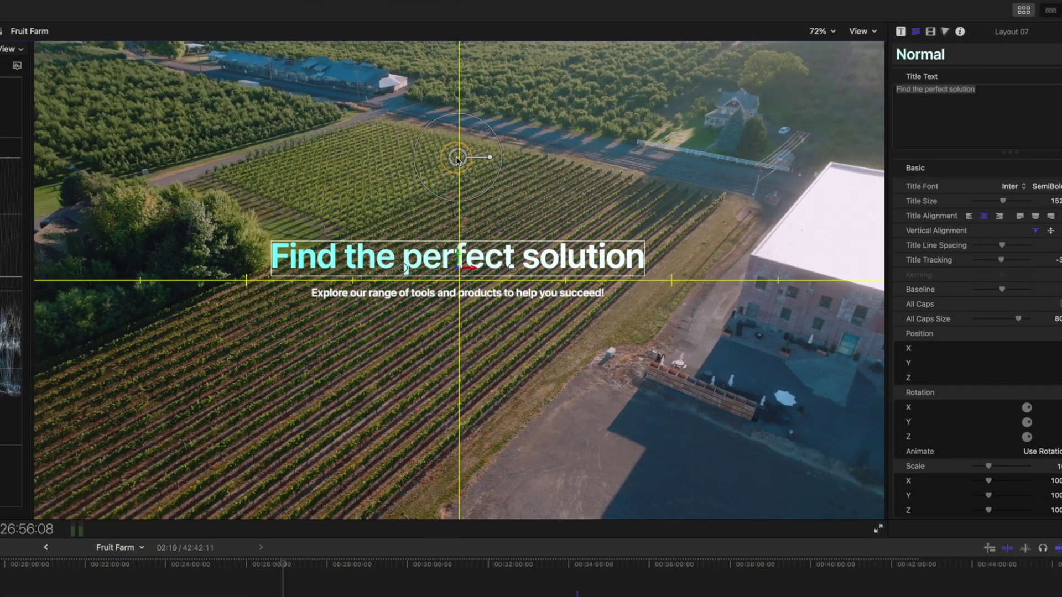
click(861, 31)
click(917, 325)
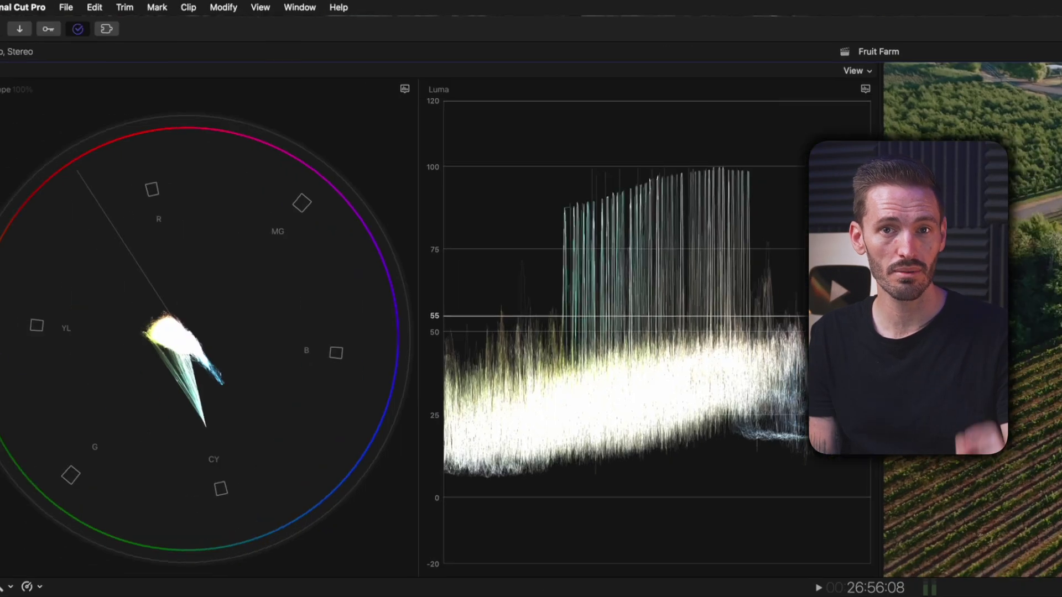
click(77, 10)
mouse_move(111, 64)
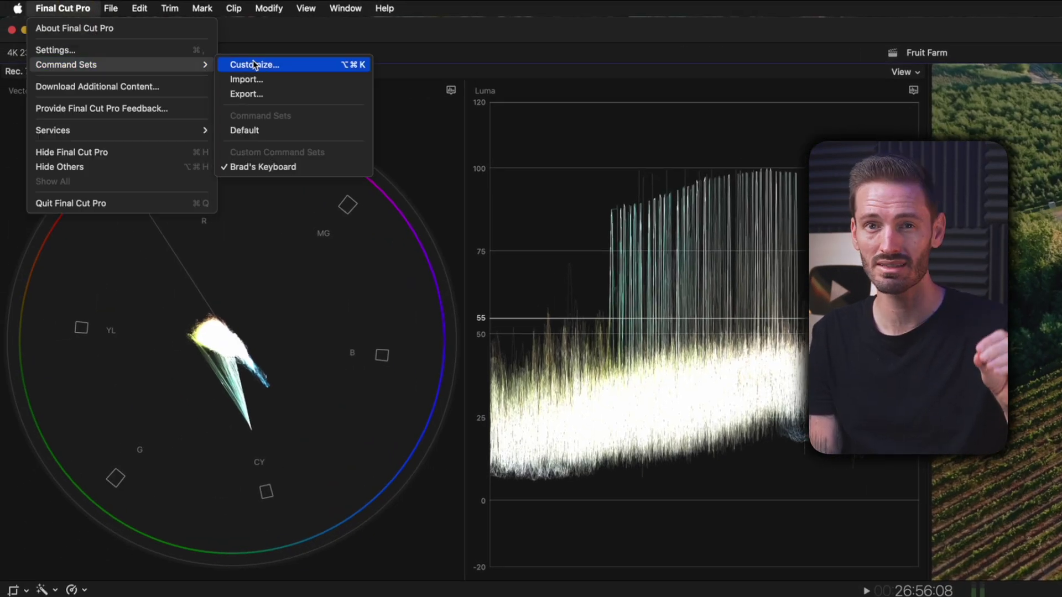
click(274, 64)
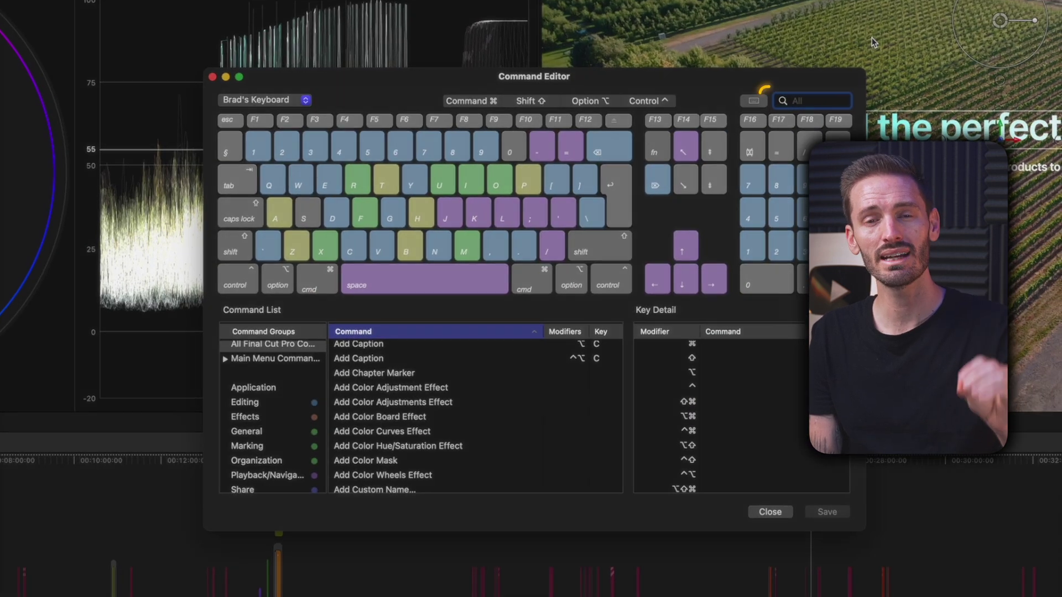
text(horizon)
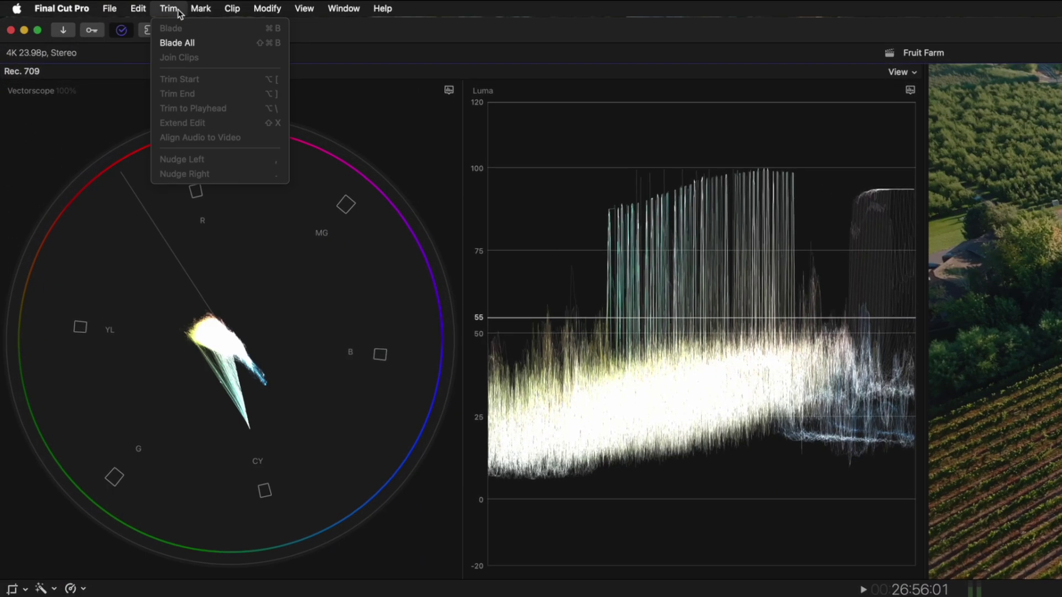
mouse_move(262, 12)
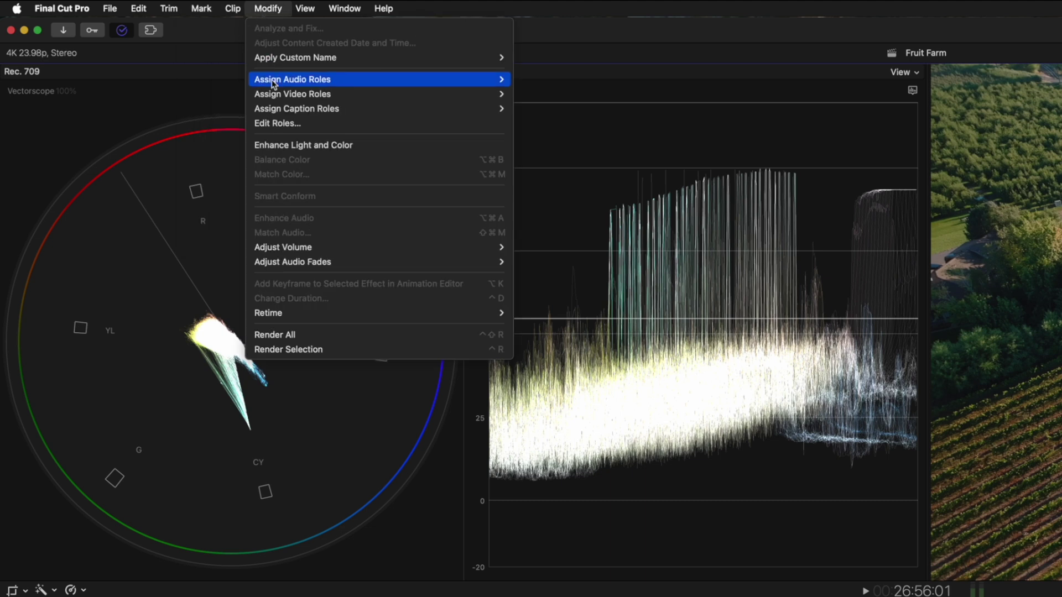
mouse_move(302, 99)
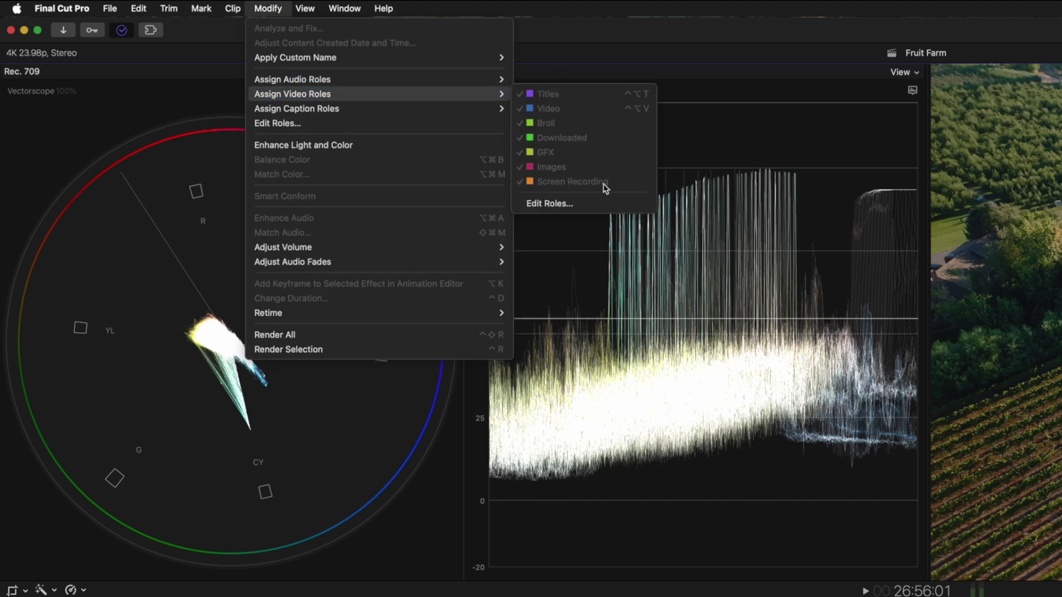
click(267, 9)
Go to System Settings > Keyboard > Keyboard Shortcuts > App Shortcuts
click(16, 8)
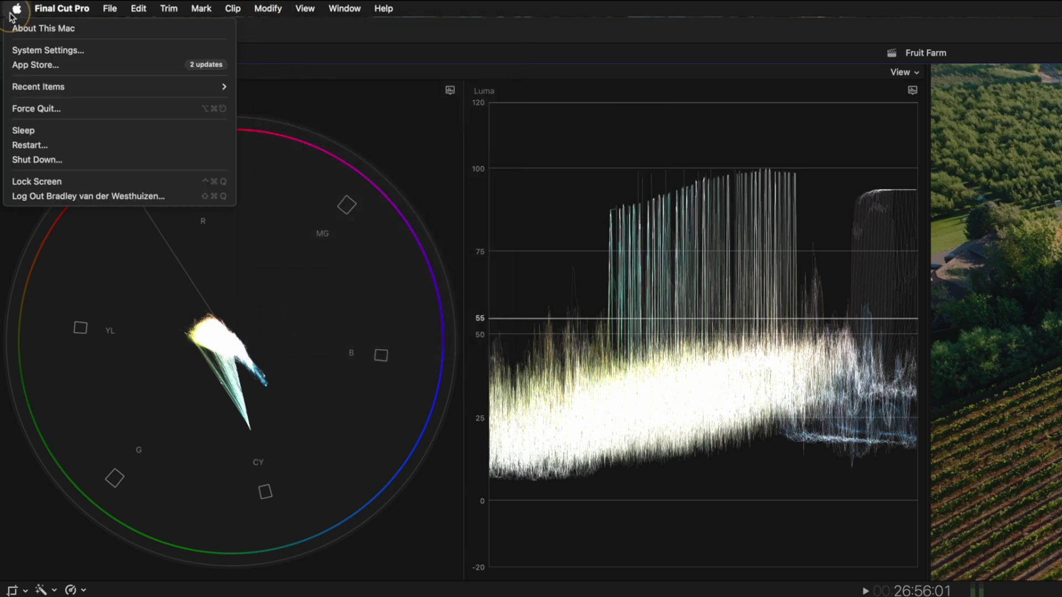
click(85, 54)
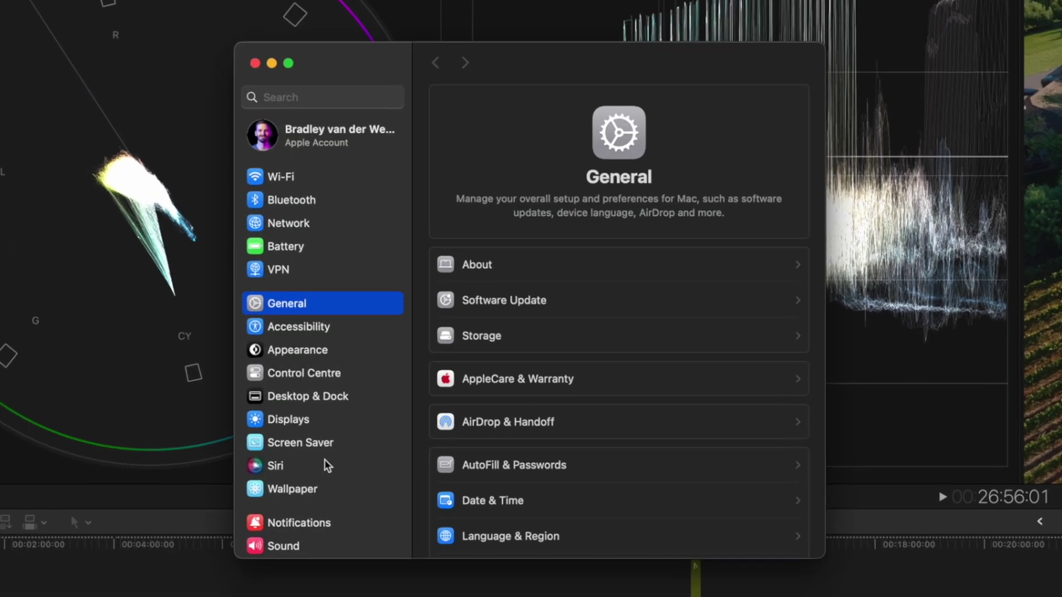
scroll(324, 464, down, 10)
click(311, 441)
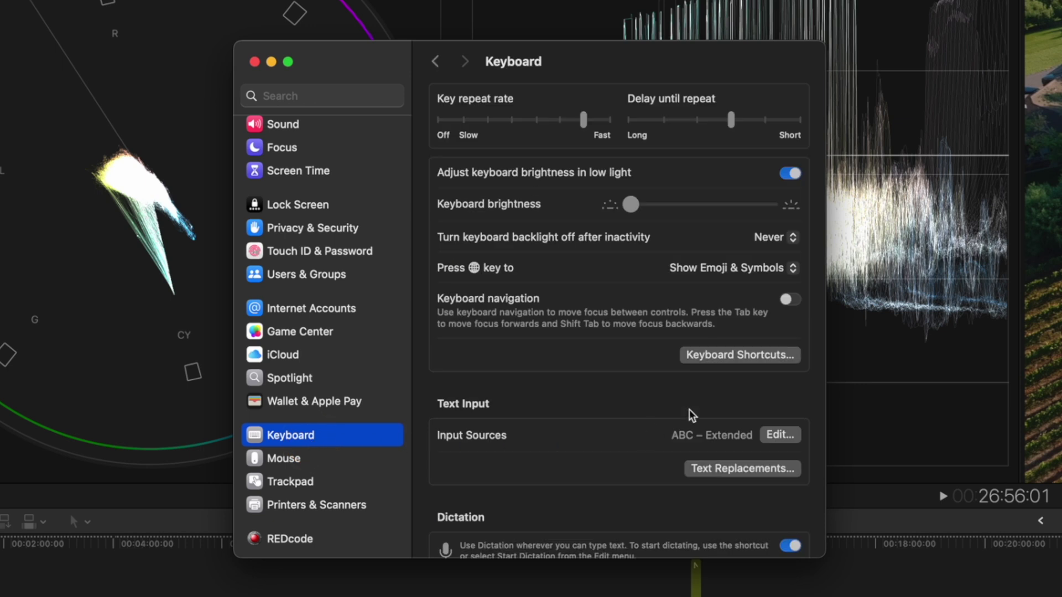
click(741, 357)
click(349, 389)
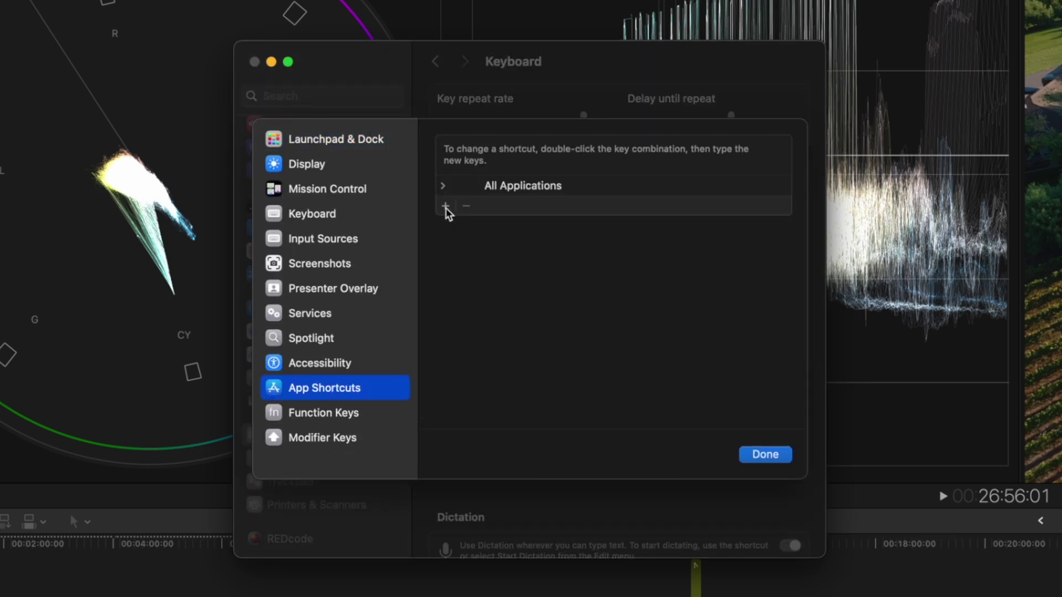
Add a Final Cut Pro app shortcut for the 'Show Horizon' menu command as ^⌥⌘H
click(446, 207)
click(642, 220)
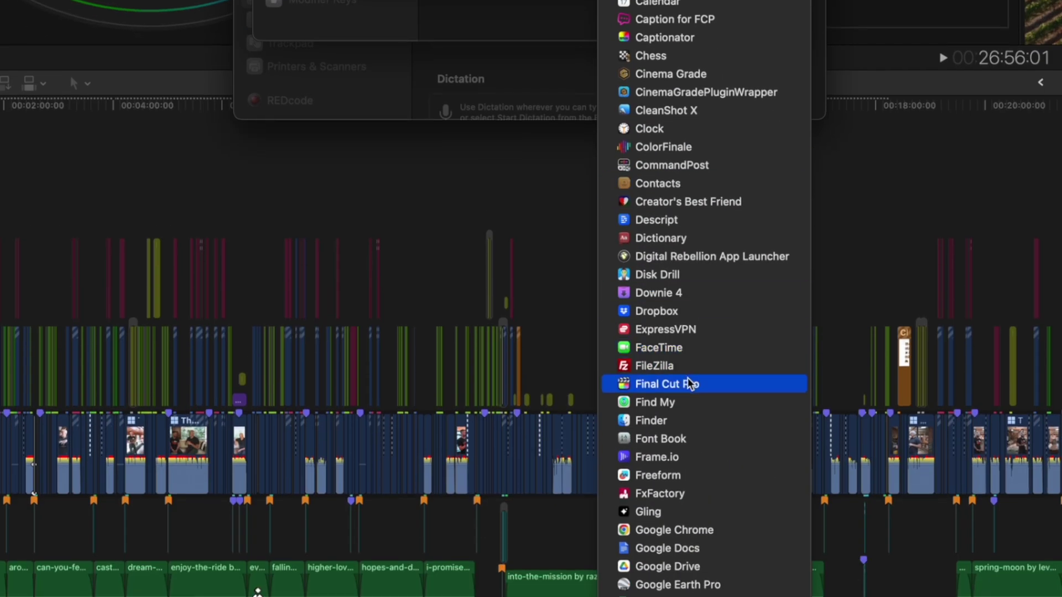
click(693, 310)
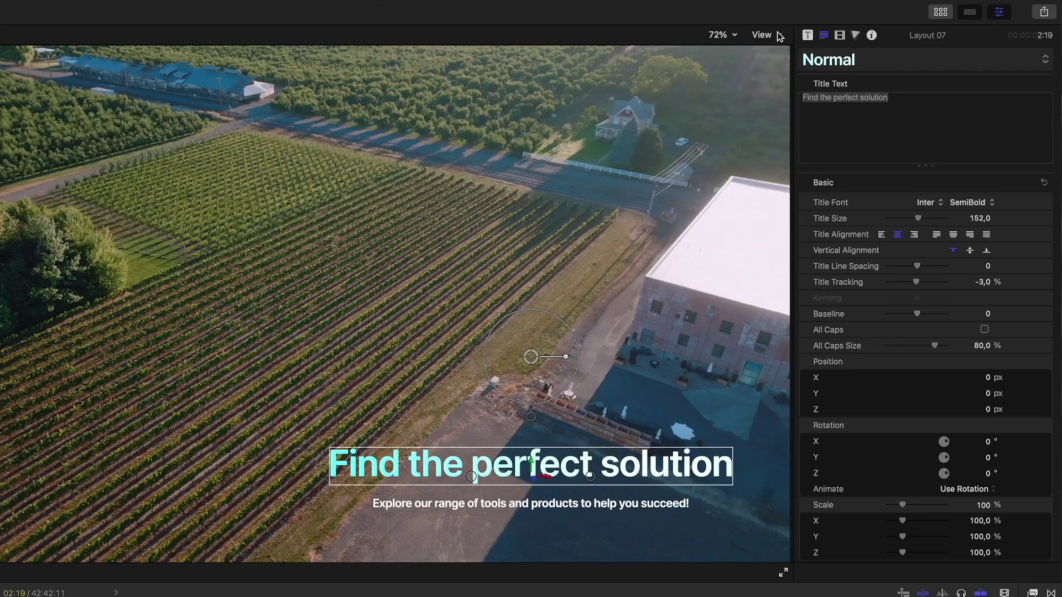
click(779, 35)
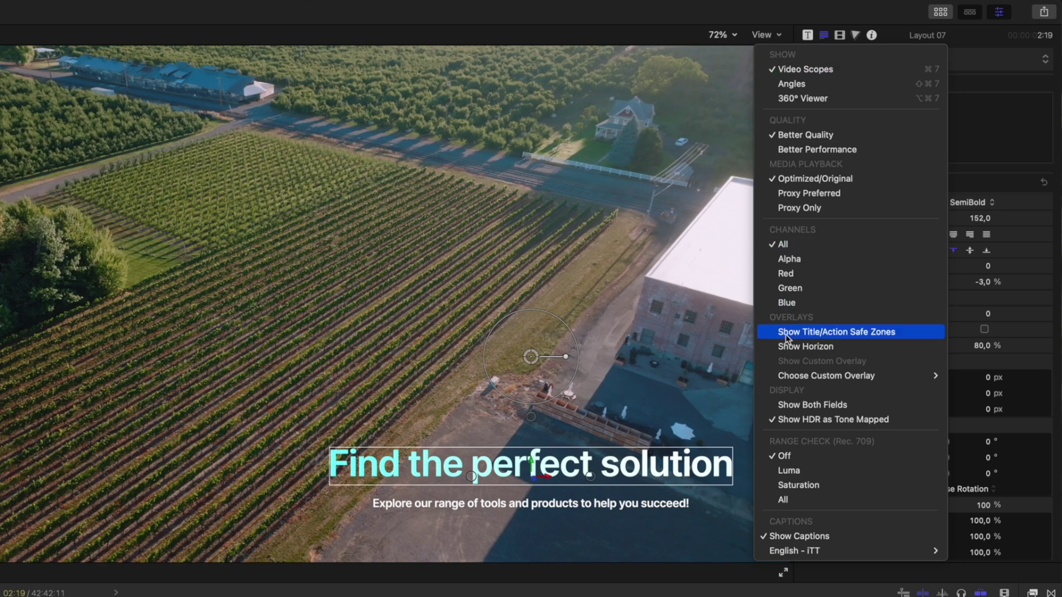
text(Show Horizon)
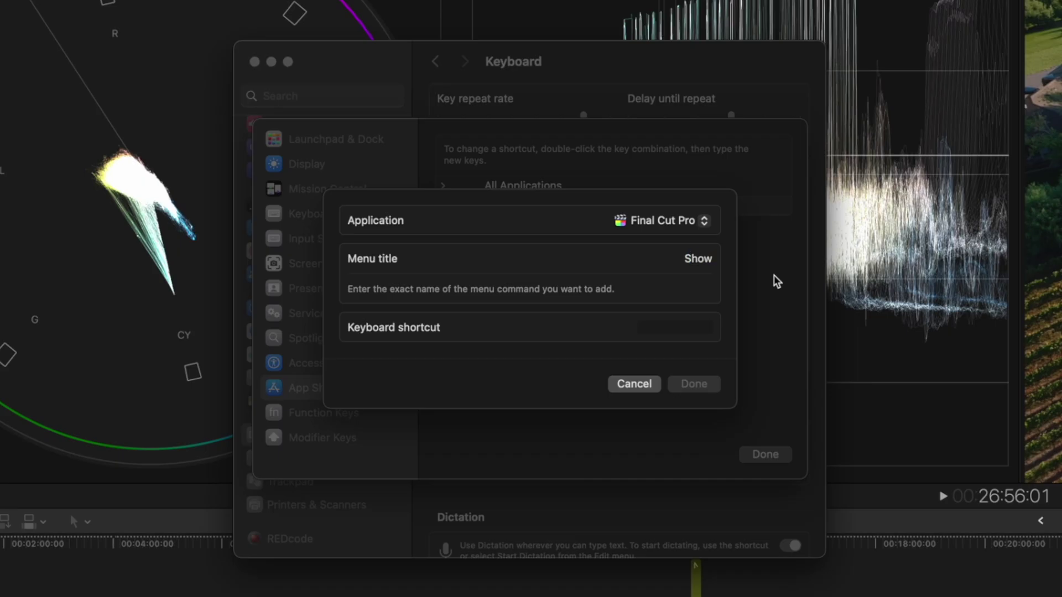
click(692, 322)
key(ctrl)
key(ctrl+alt+super+h)
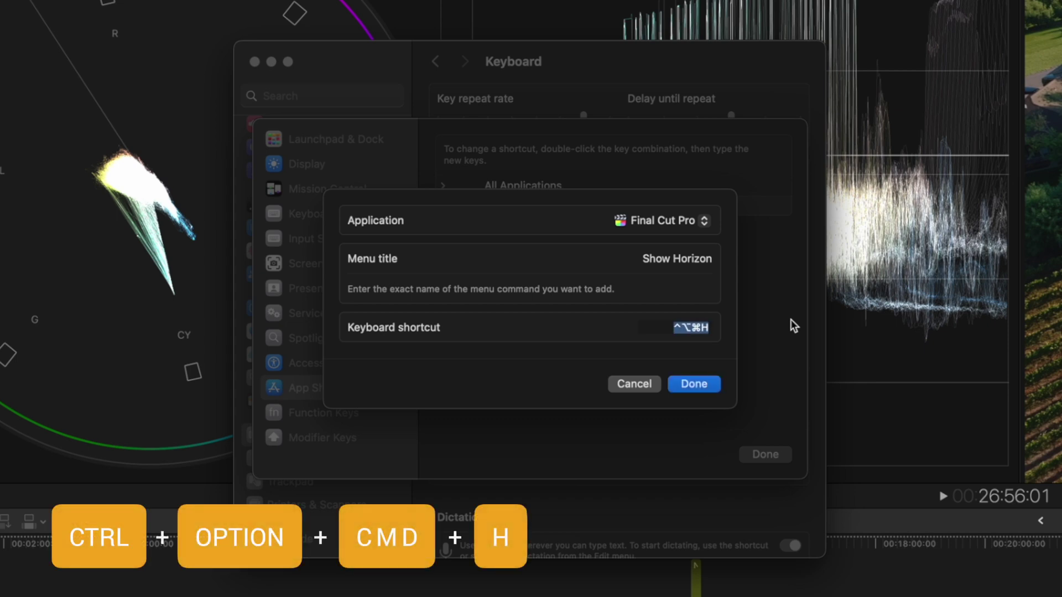
click(699, 387)
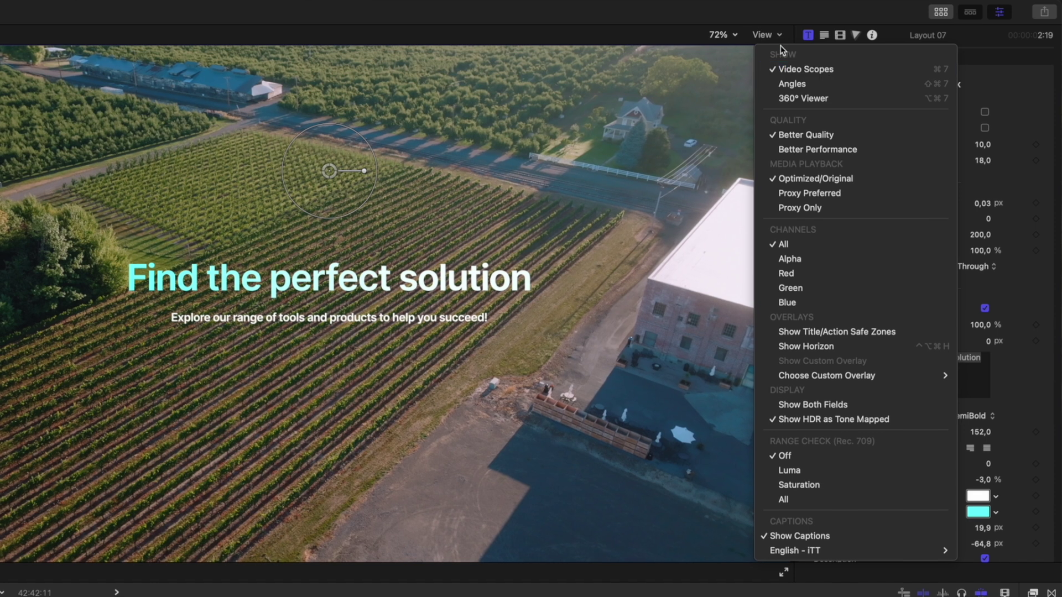
Close the viewer's View menu after checking Show Horizon's new ^⌥⌘H shortcut
click(776, 35)
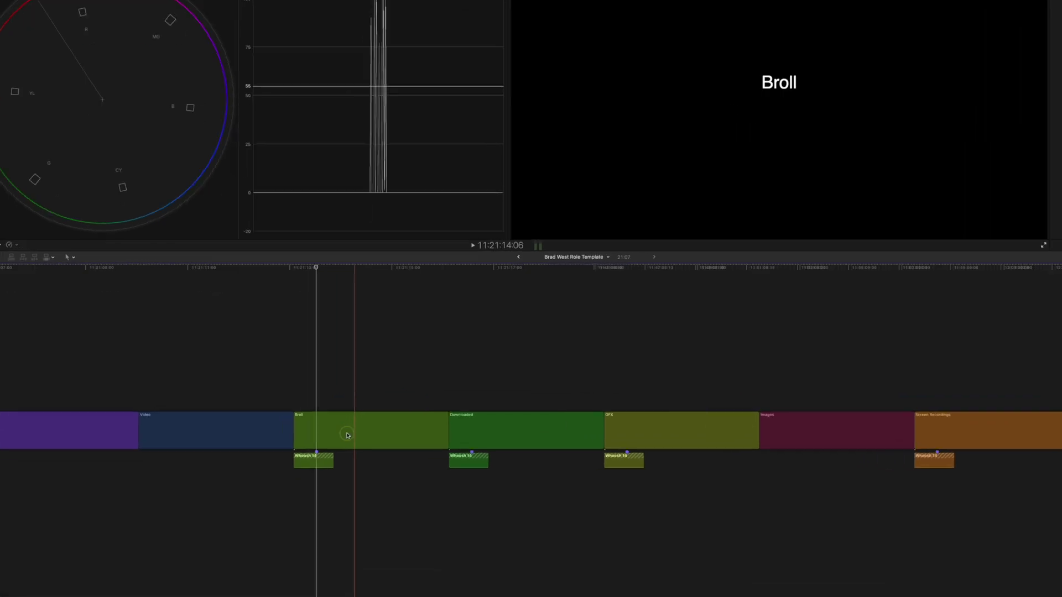
Check the role menus of a clip and the Whoosh 14 sound, then show Assign Video Roles for Broll
right_click(457, 317)
mouse_move(497, 418)
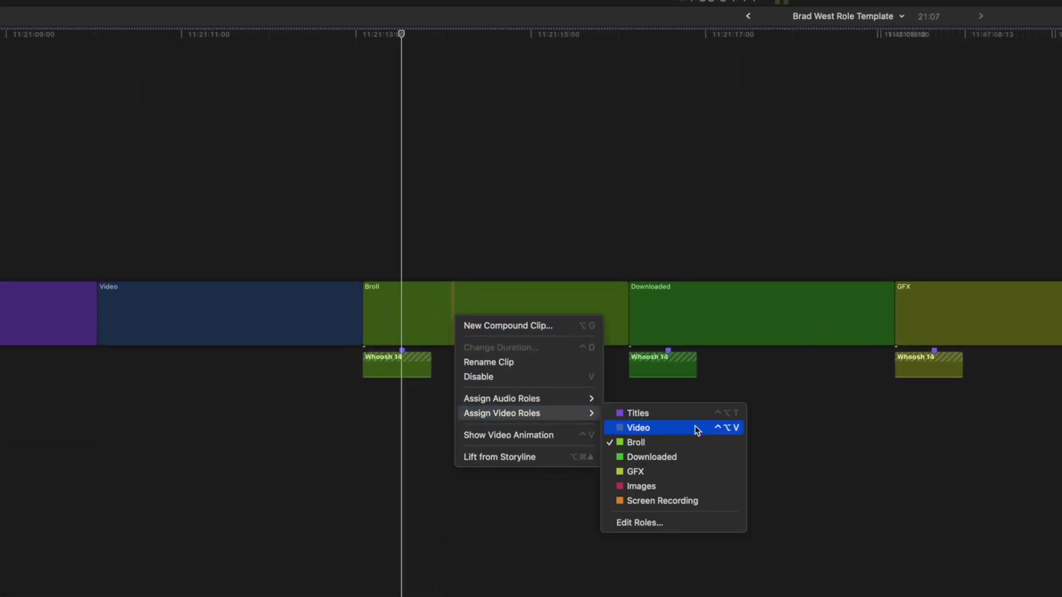
click(315, 402)
right_click(383, 365)
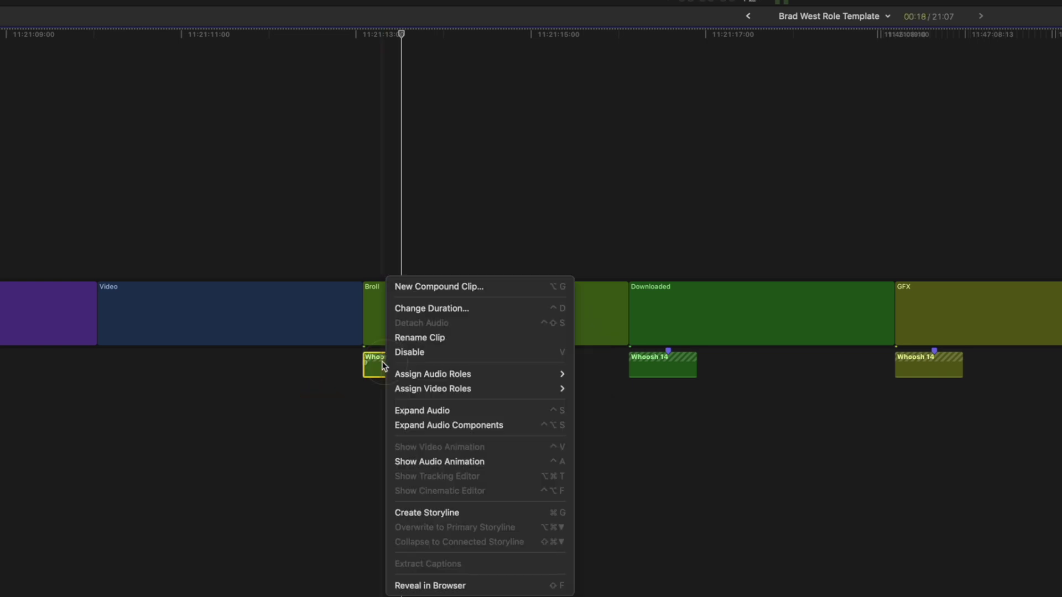
mouse_move(442, 381)
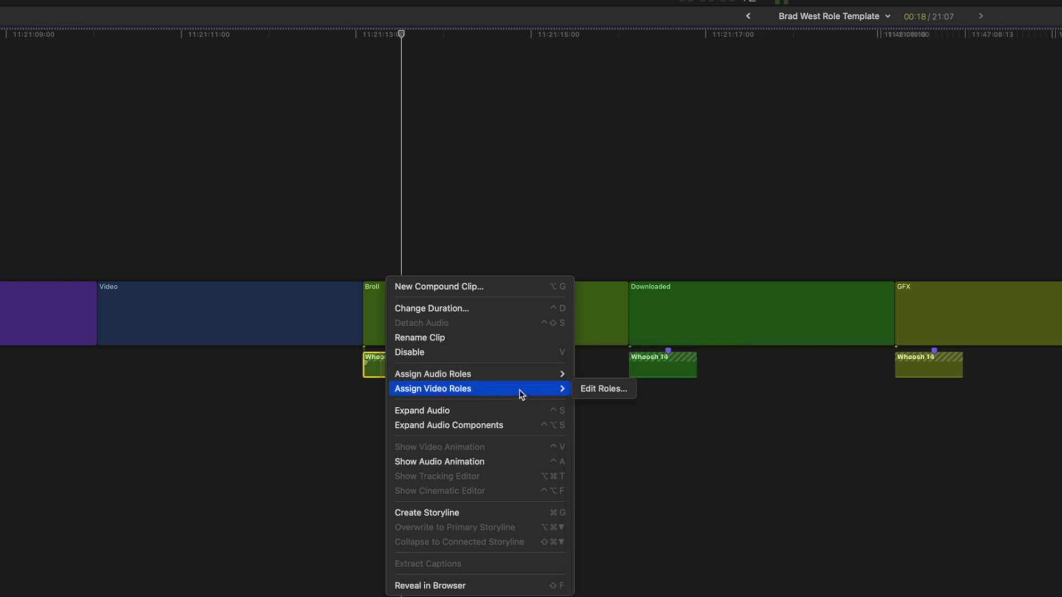
click(448, 208)
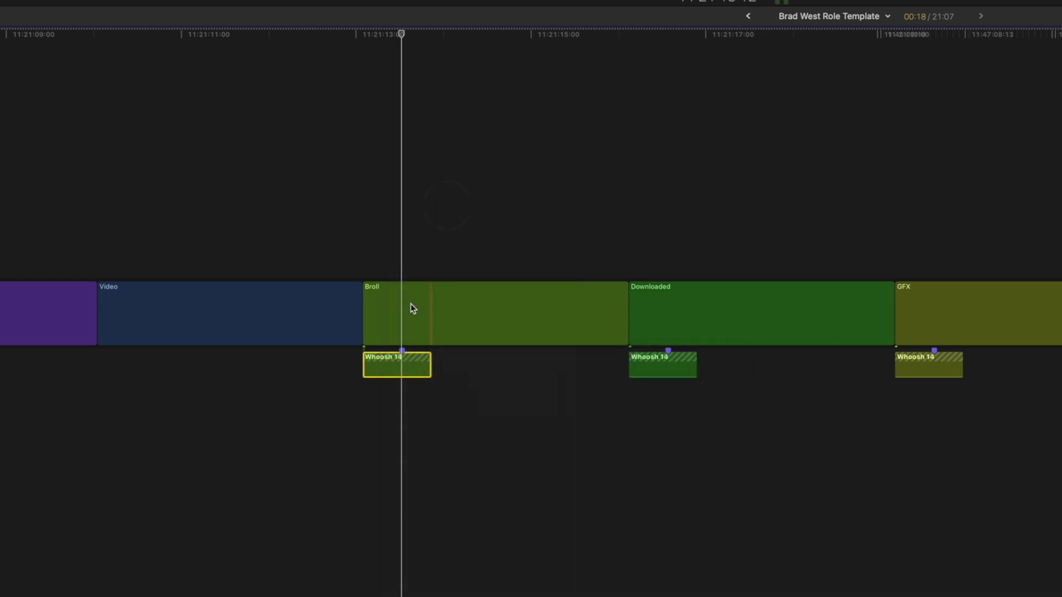
right_click(410, 308)
mouse_move(553, 398)
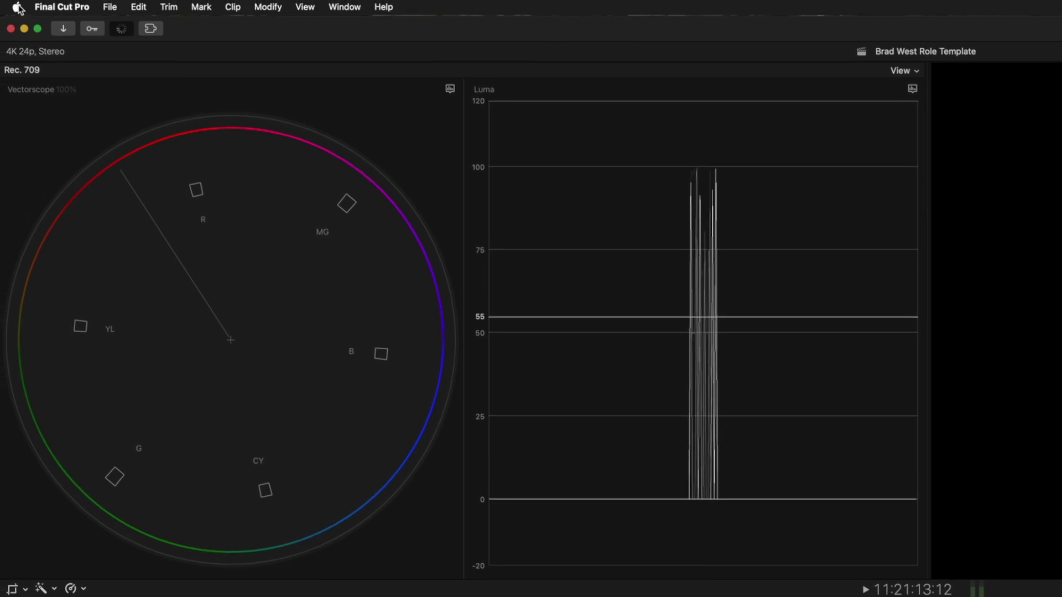
In App Shortcuts, map Final Cut Pro's 'Broll' menu title to ^⌥⌘B
click(22, 11)
click(34, 48)
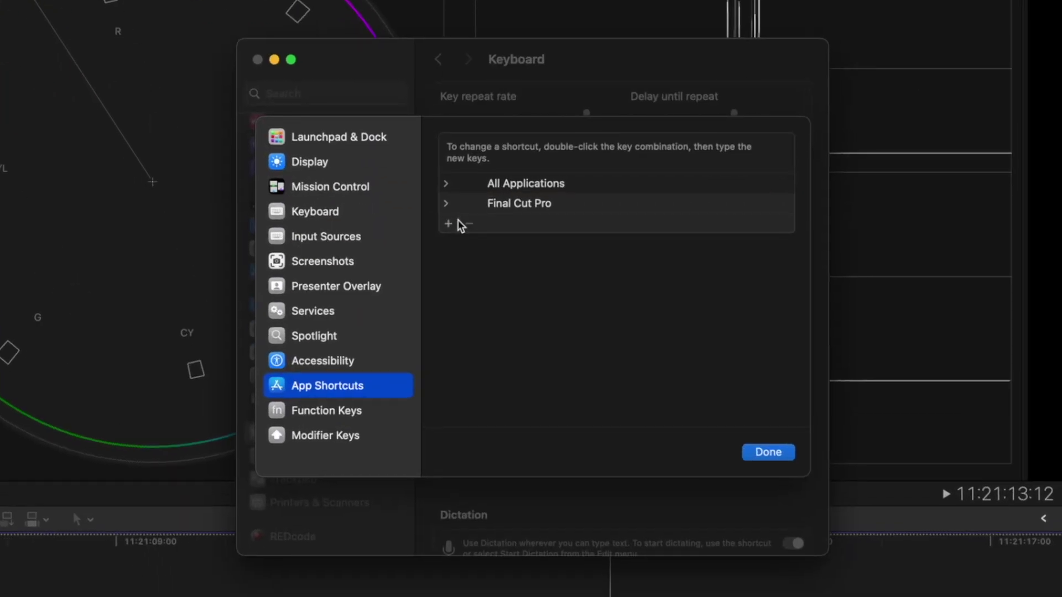
click(445, 222)
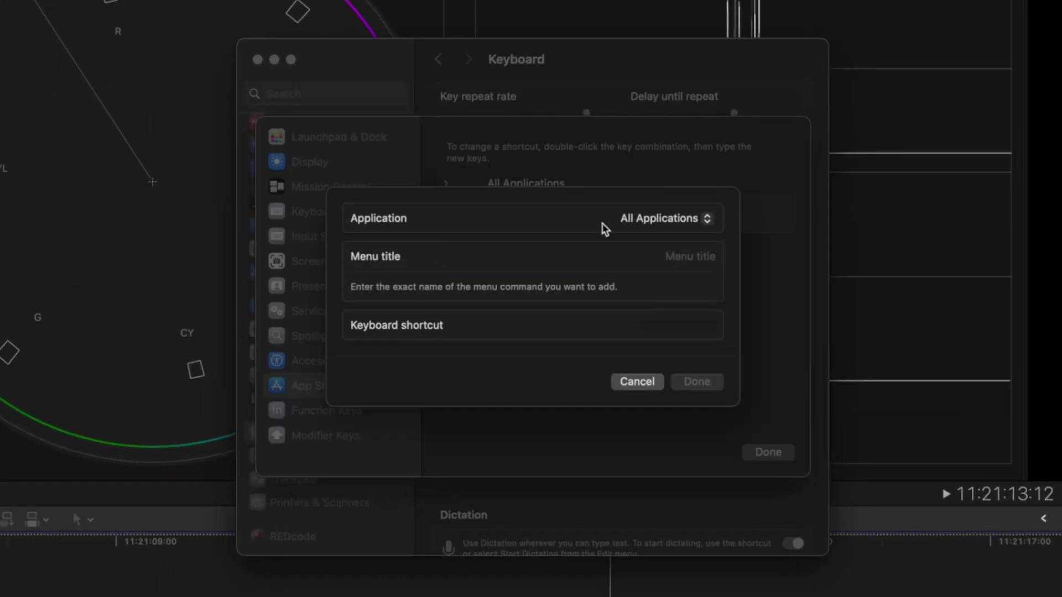
click(625, 219)
click(676, 432)
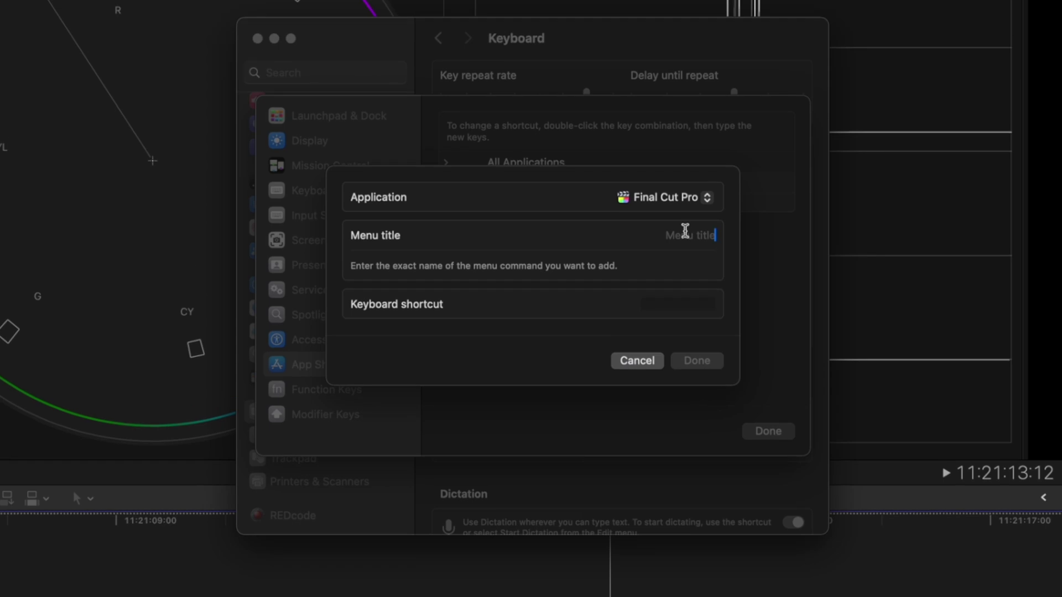
text(Broll)
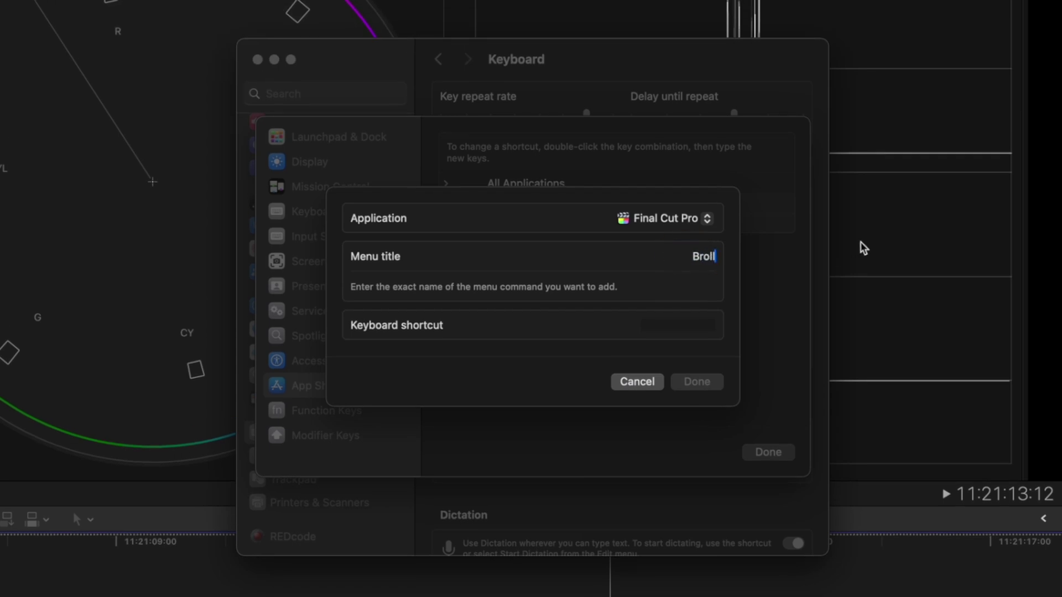
key(ctrl+alt+super+b)
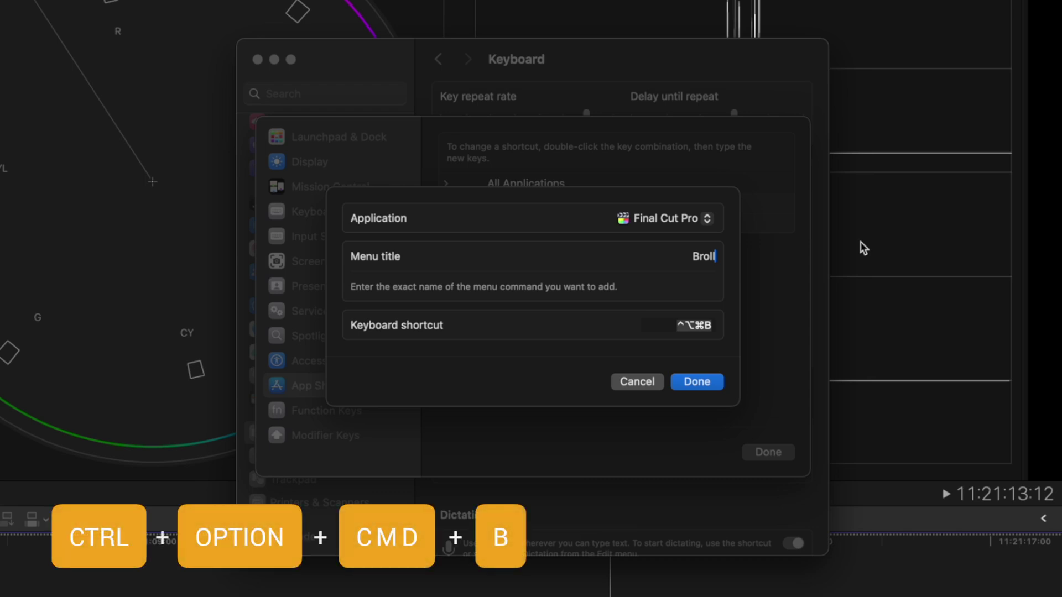
click(714, 379)
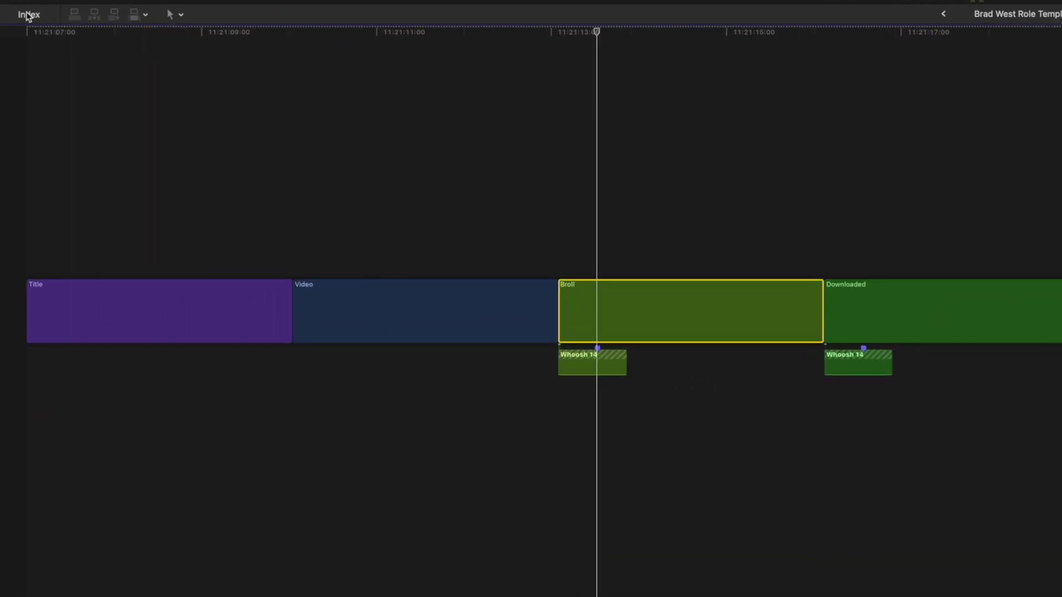
Show the Roles tab of the timeline Index and open Edit Roles
click(27, 15)
click(78, 57)
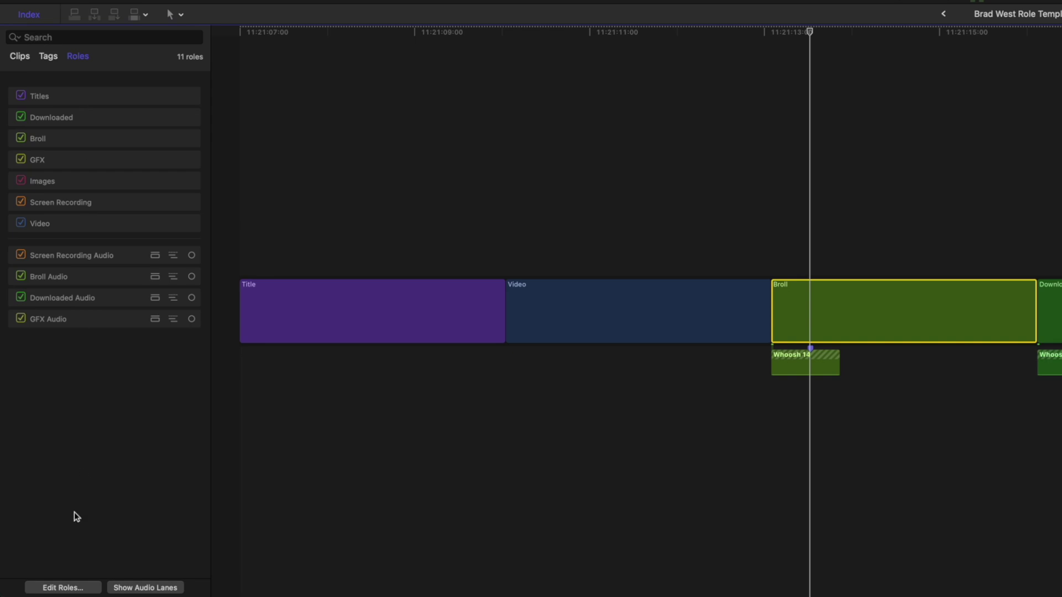
click(49, 589)
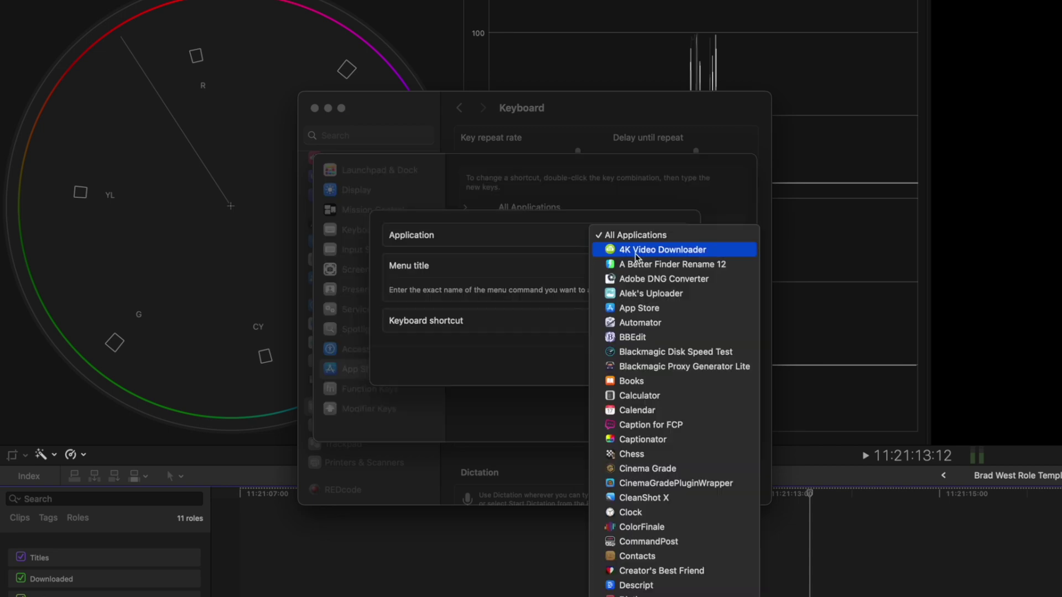
Save a Final Cut Pro 'Screen Recording' shortcut set to ^⌥⌘S
click(674, 321)
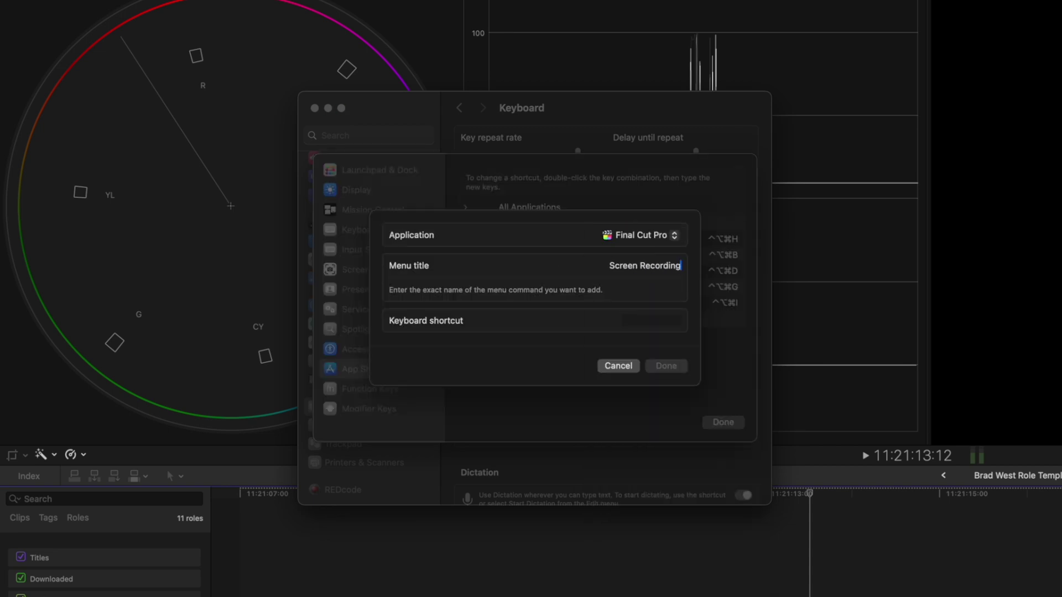
key(ctrl+alt+super+s)
click(669, 366)
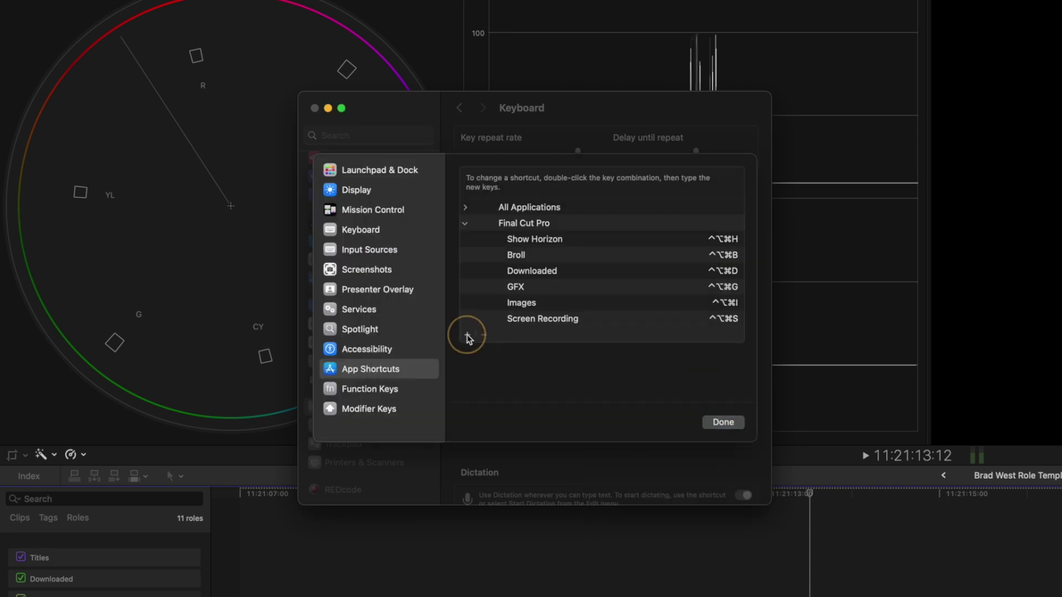
Add the Final Cut Pro 'Screen Recording Audio' shortcut as ^⌥⇧S
click(468, 337)
click(674, 235)
click(729, 283)
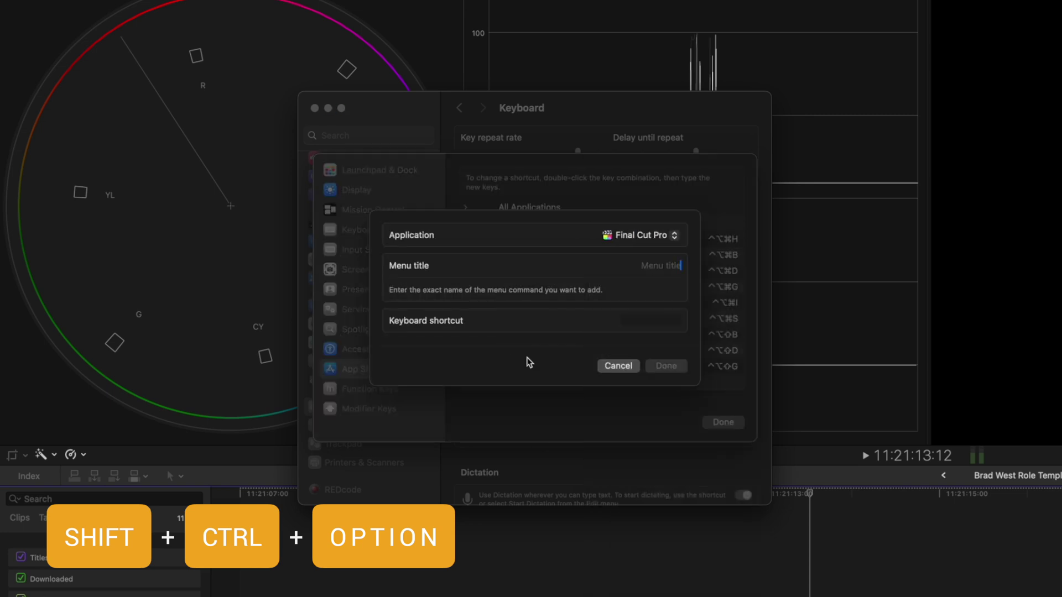
click(664, 366)
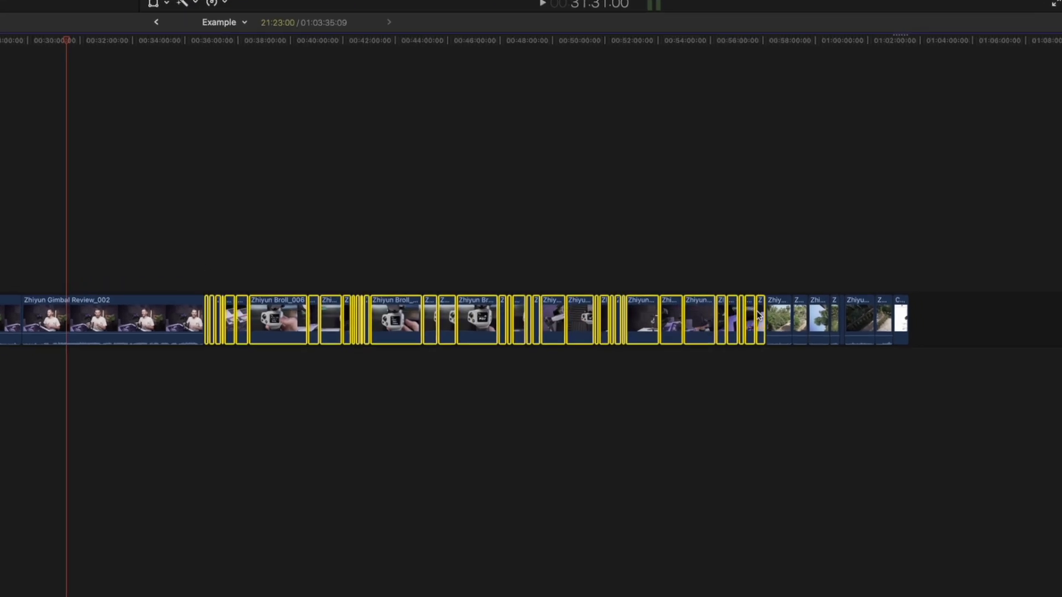
Select the six rightmost B-roll clips in the timeline, then deselect them
drag(769, 292, 880, 314)
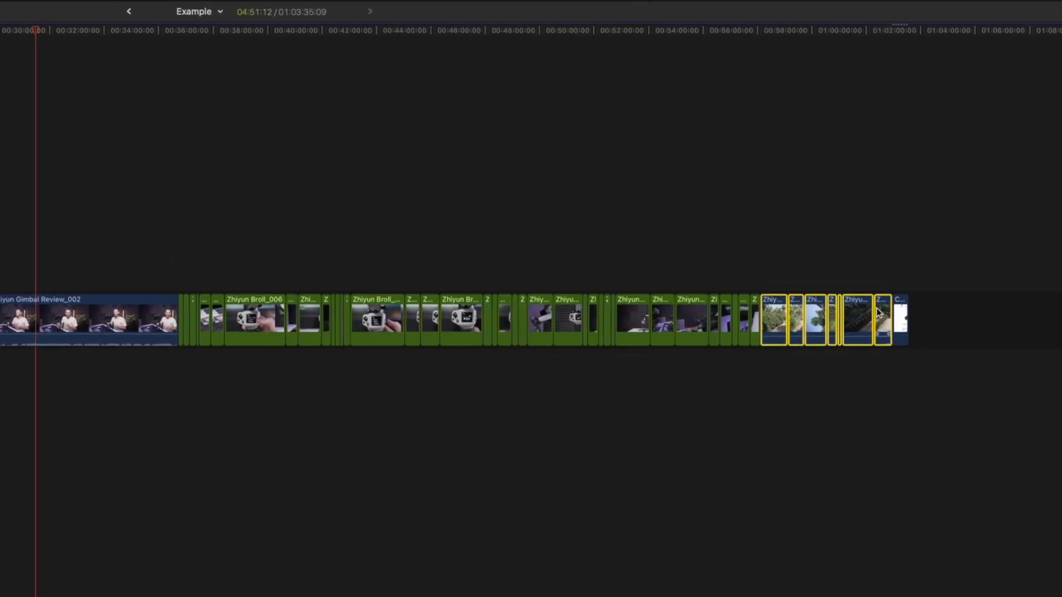
click(901, 318)
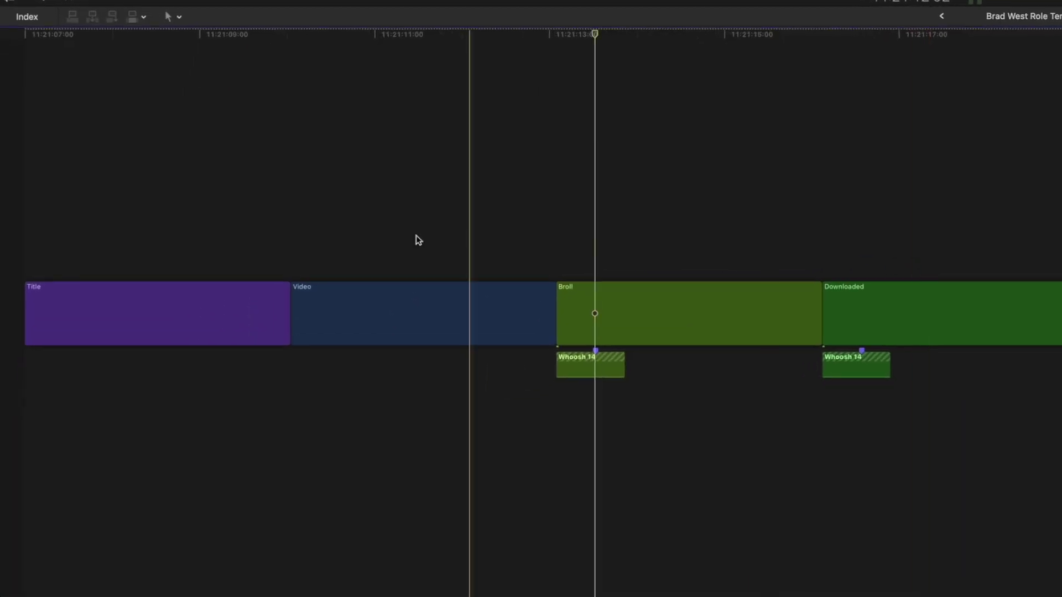
Select the Title, Video, Broll and Downloaded clips in turn, then add and delete a Basic Title
click(156, 318)
click(429, 319)
click(656, 321)
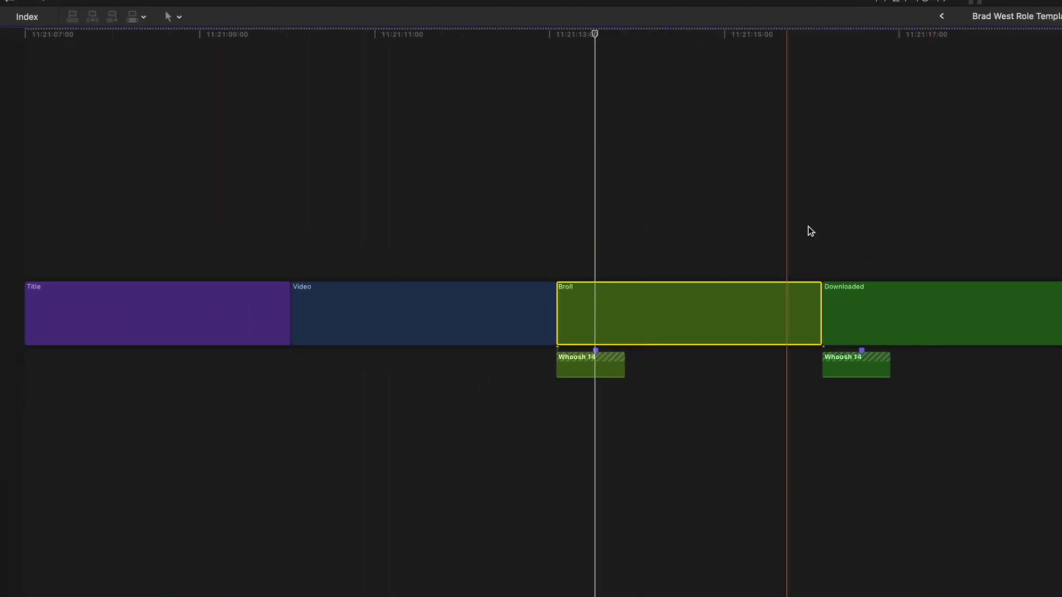
click(914, 320)
click(677, 220)
key(ctrl+t)
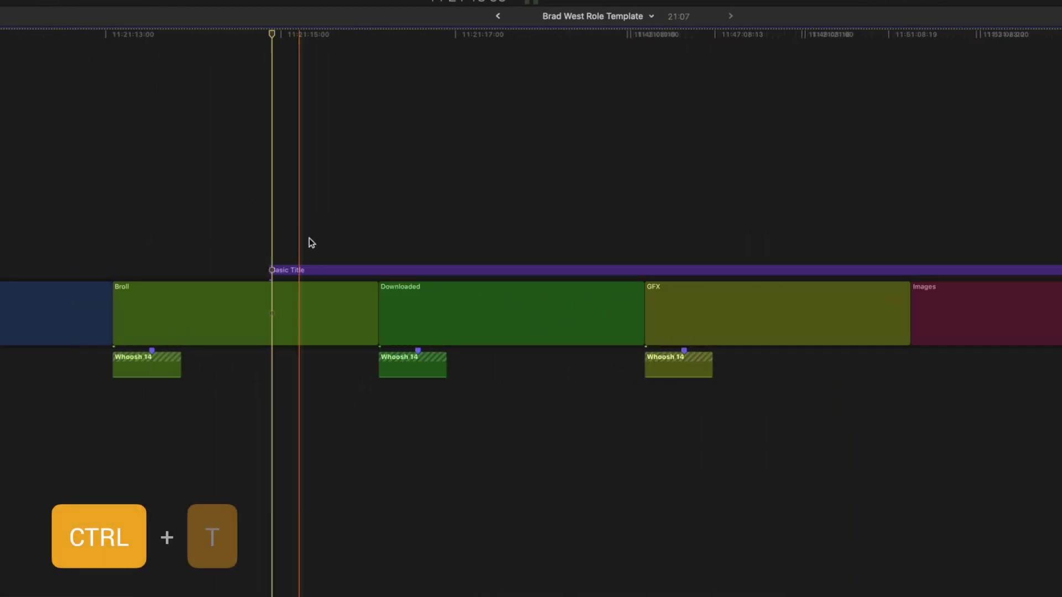
click(324, 272)
key(Delete)
Give the first Whoosh 14 clip the Downloaded Audio-1 role and show the Index's Roles list
click(147, 360)
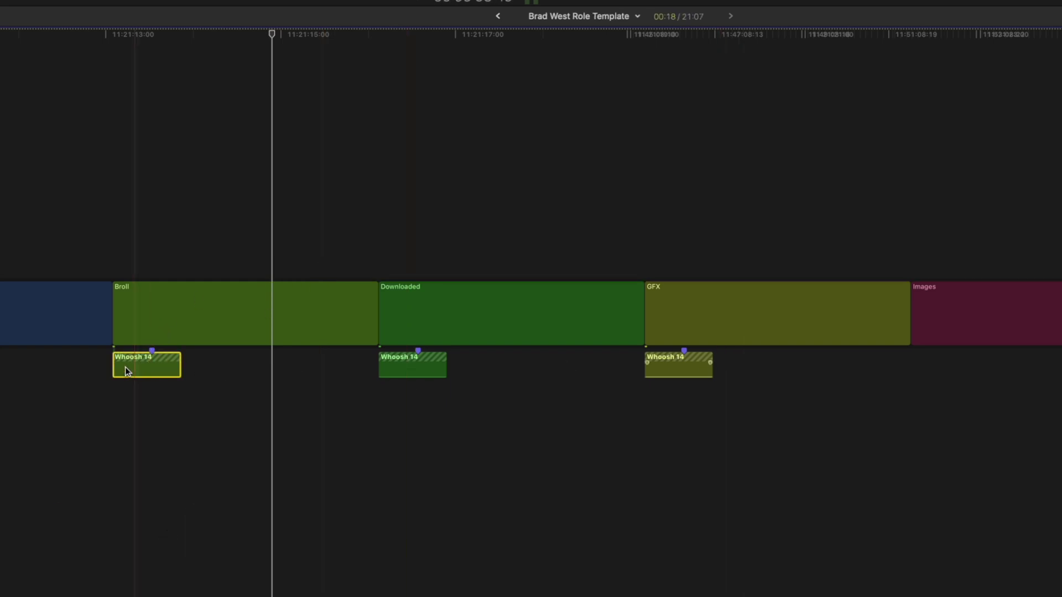
right_click(127, 370)
mouse_move(238, 374)
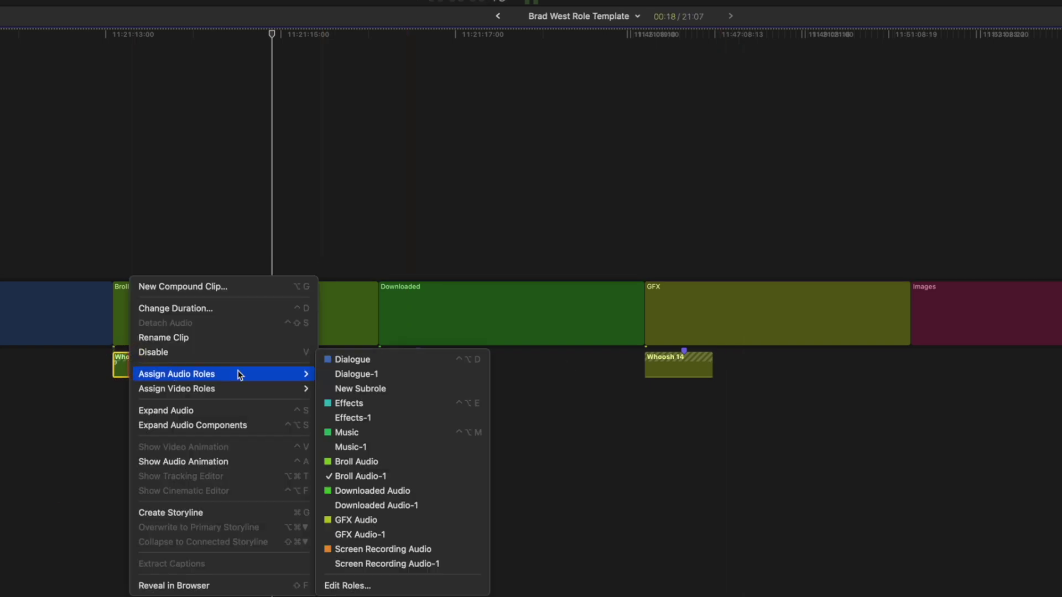
click(407, 504)
click(27, 18)
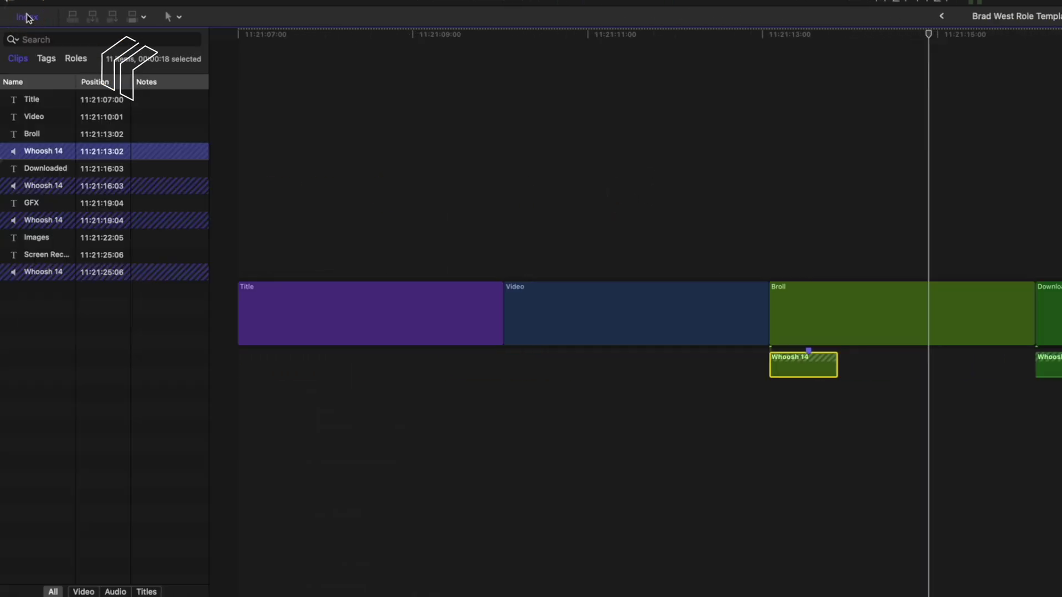
click(73, 59)
In Edit Roles, add an Untitled video role and a red Untitled 2 audio role, then delete both
click(62, 590)
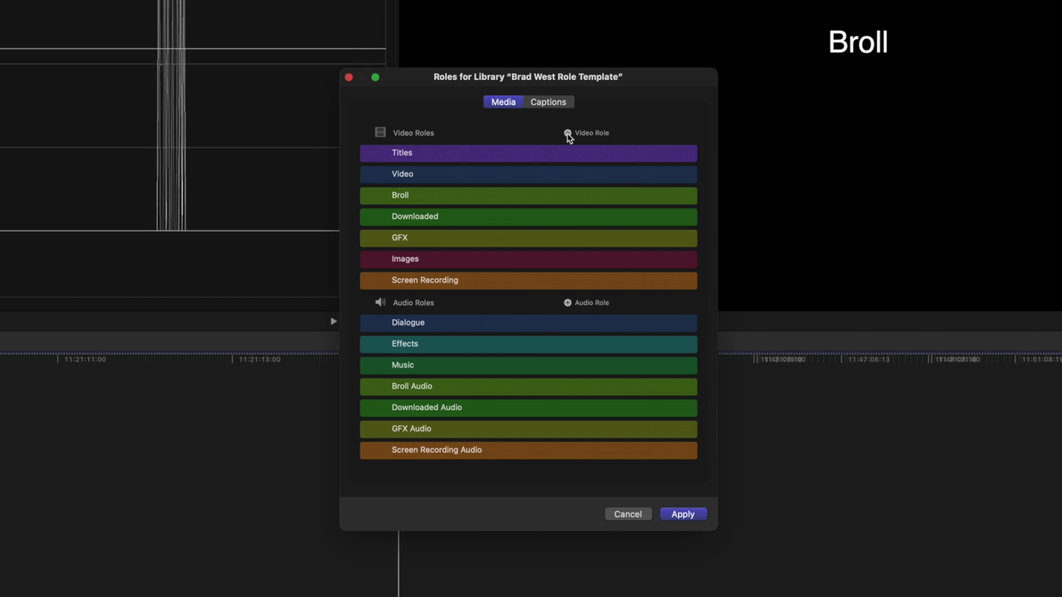
click(567, 134)
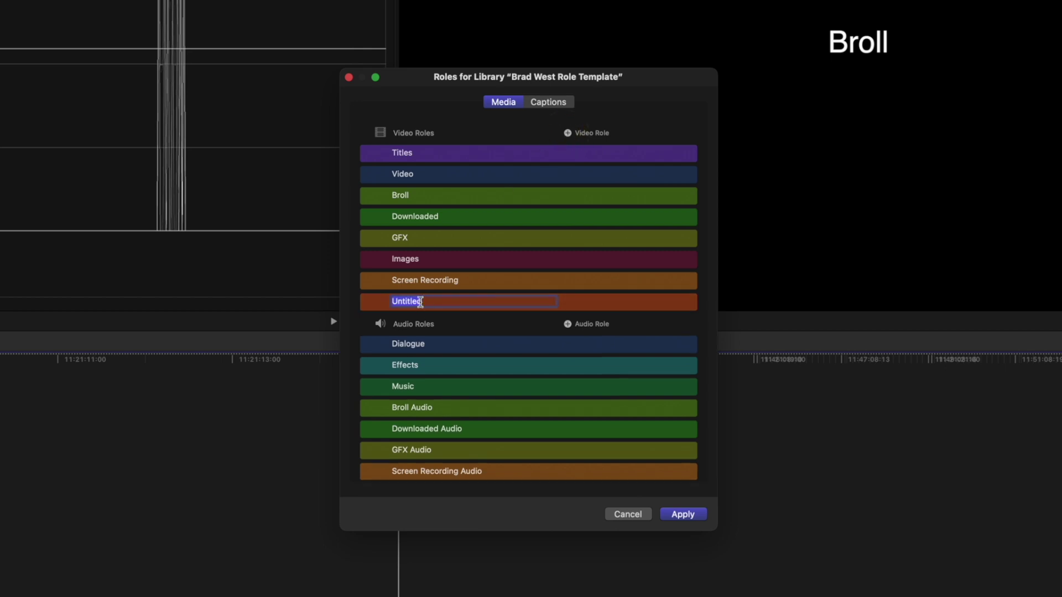
click(569, 325)
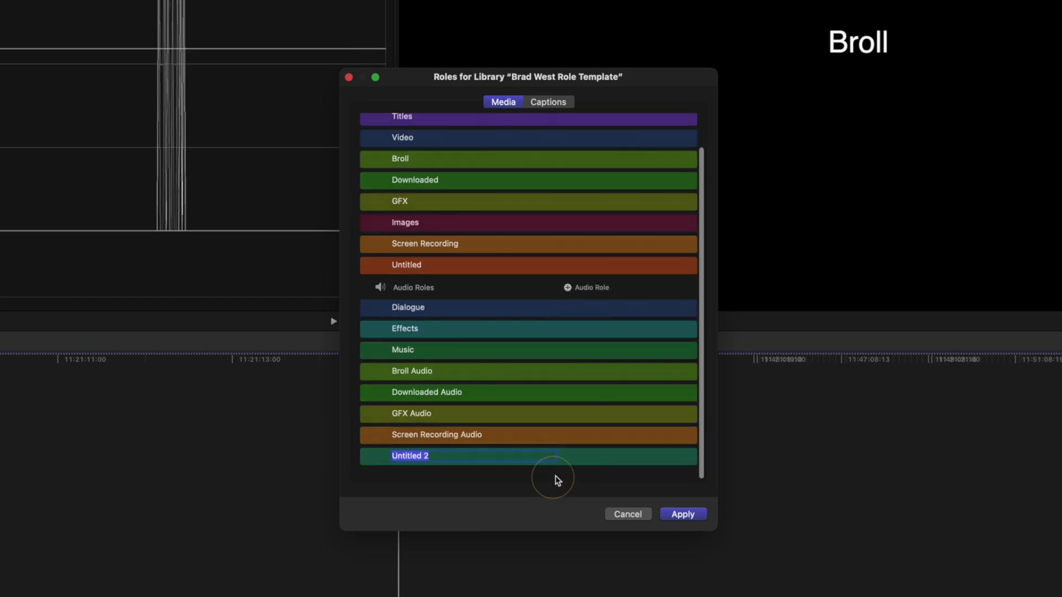
click(631, 457)
click(582, 478)
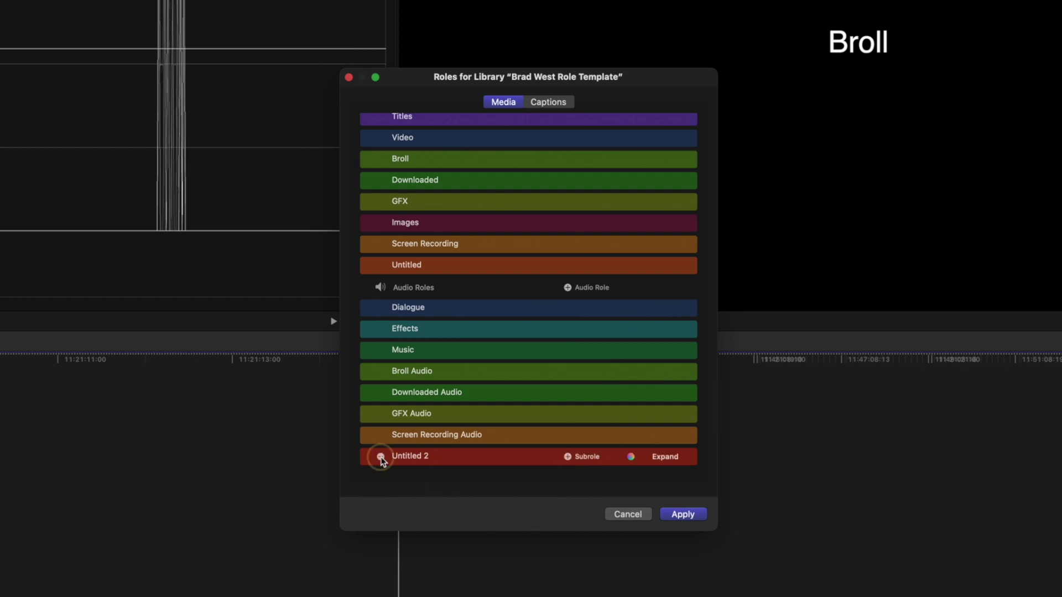
click(381, 458)
click(380, 288)
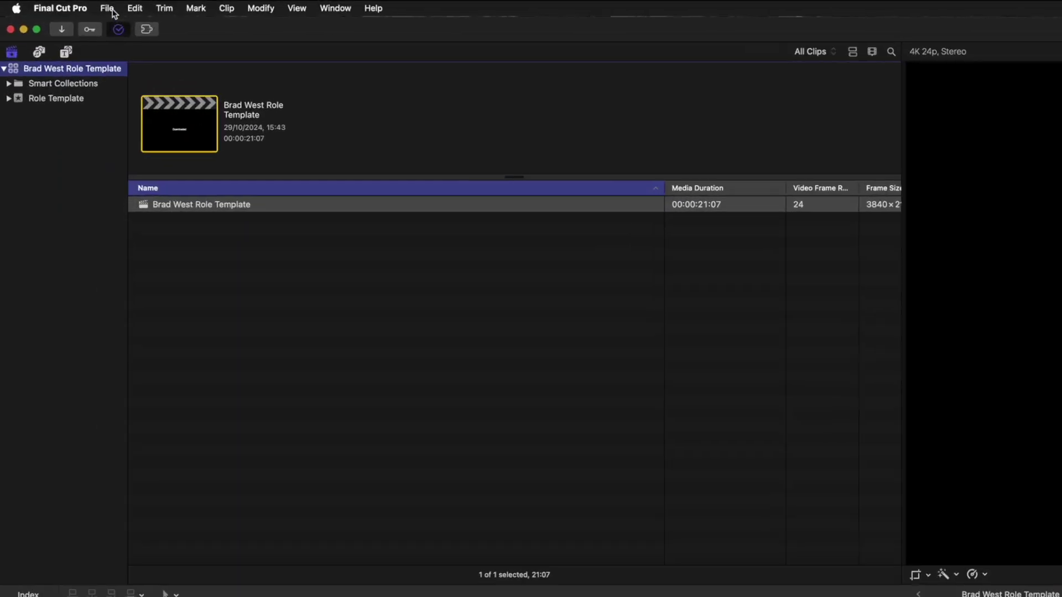
Create the 'New Project' library, then select the role template project and the new 29-10-2024 event
click(110, 9)
mouse_move(132, 29)
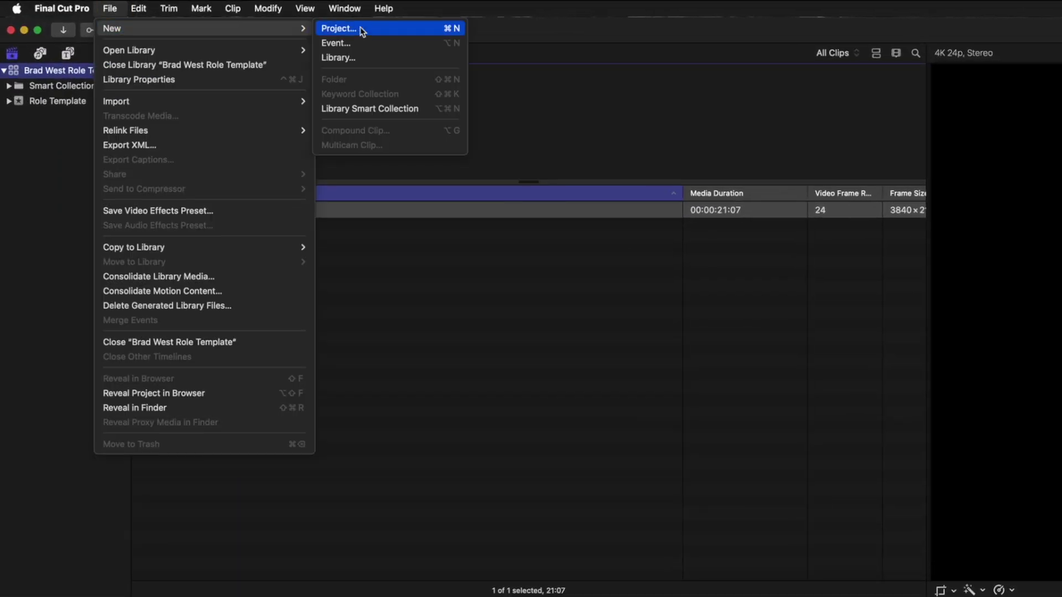
click(379, 58)
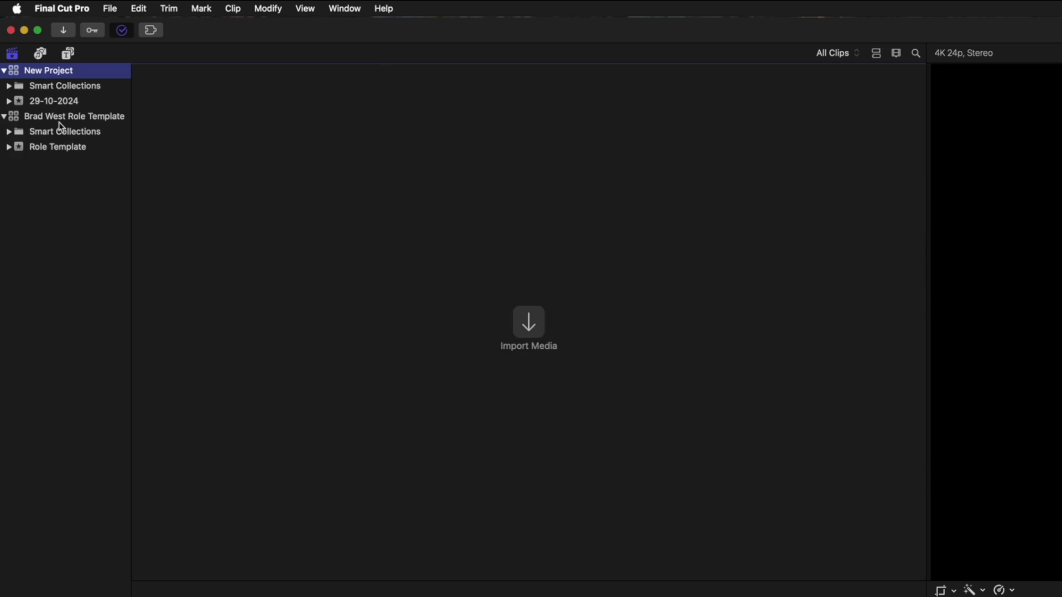
click(58, 118)
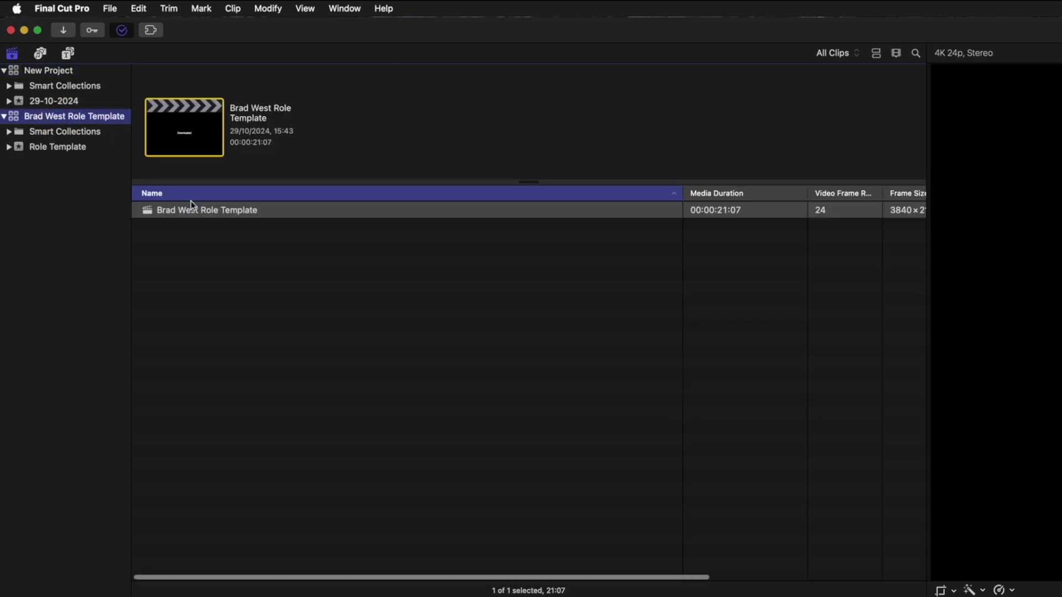
click(154, 208)
click(46, 104)
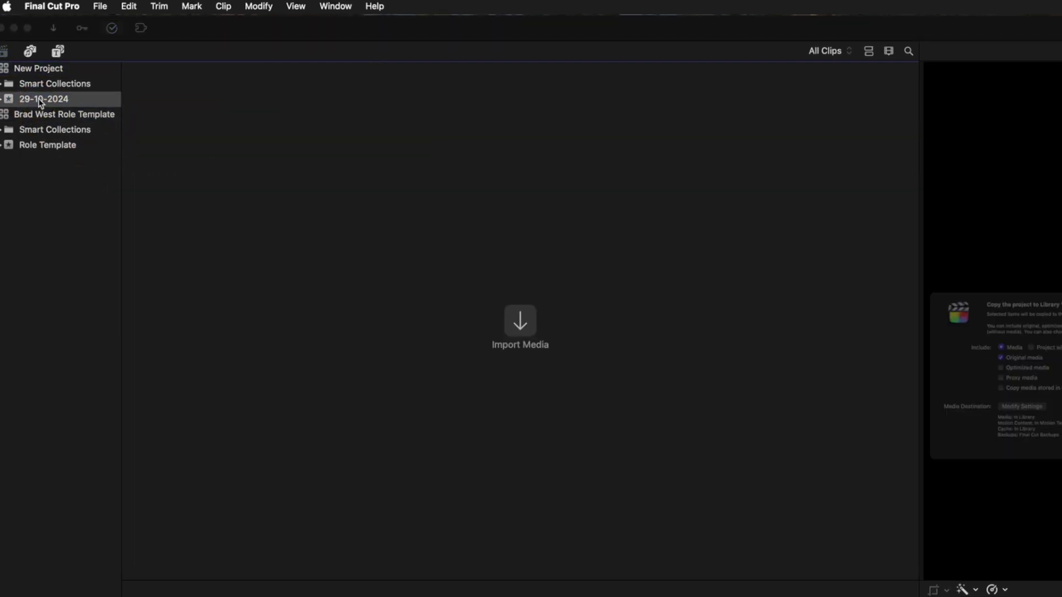